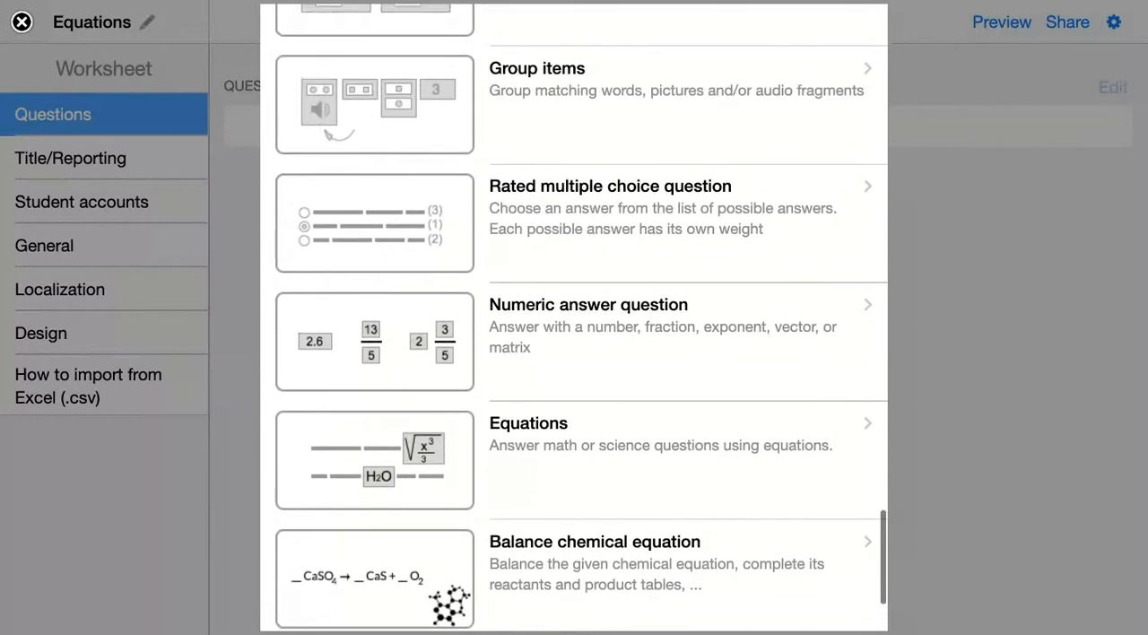
- Add an Equations question with the question text "Calculate the equations below." and consult the help on math and chemistry formulae
scroll(574, 318, down, 3)
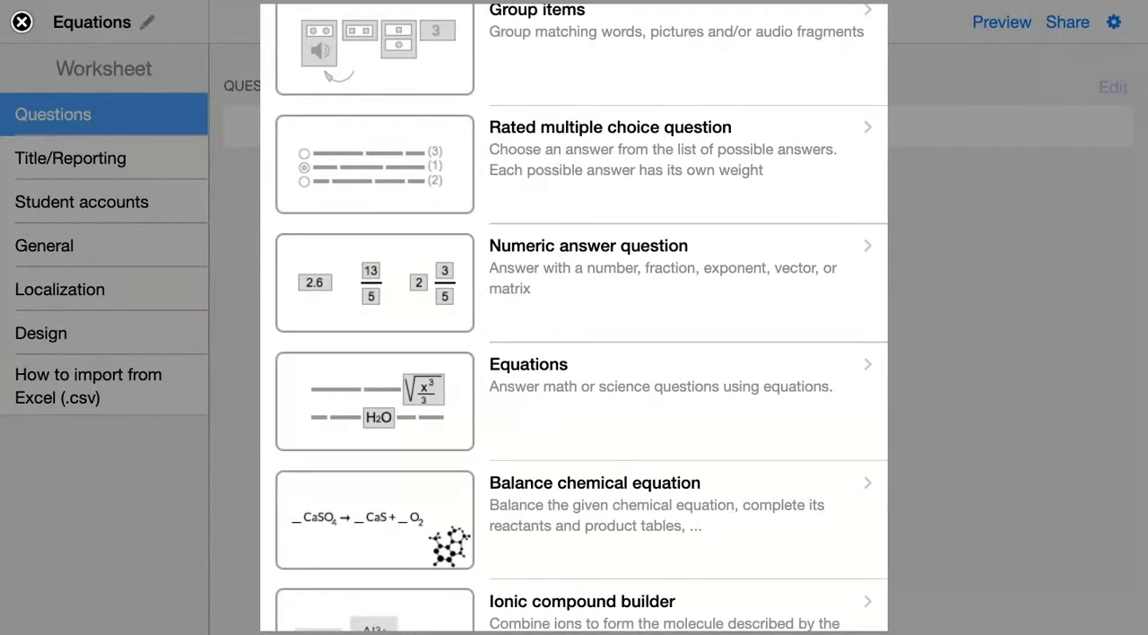
click(542, 410)
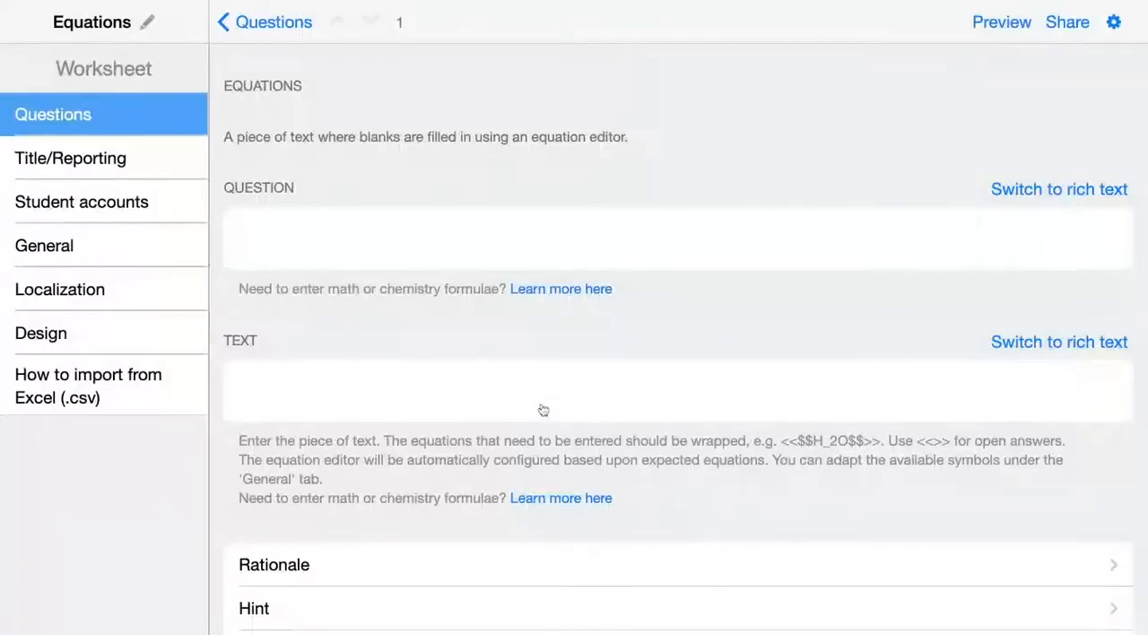
click(386, 236)
text(Calculate the equations below.)
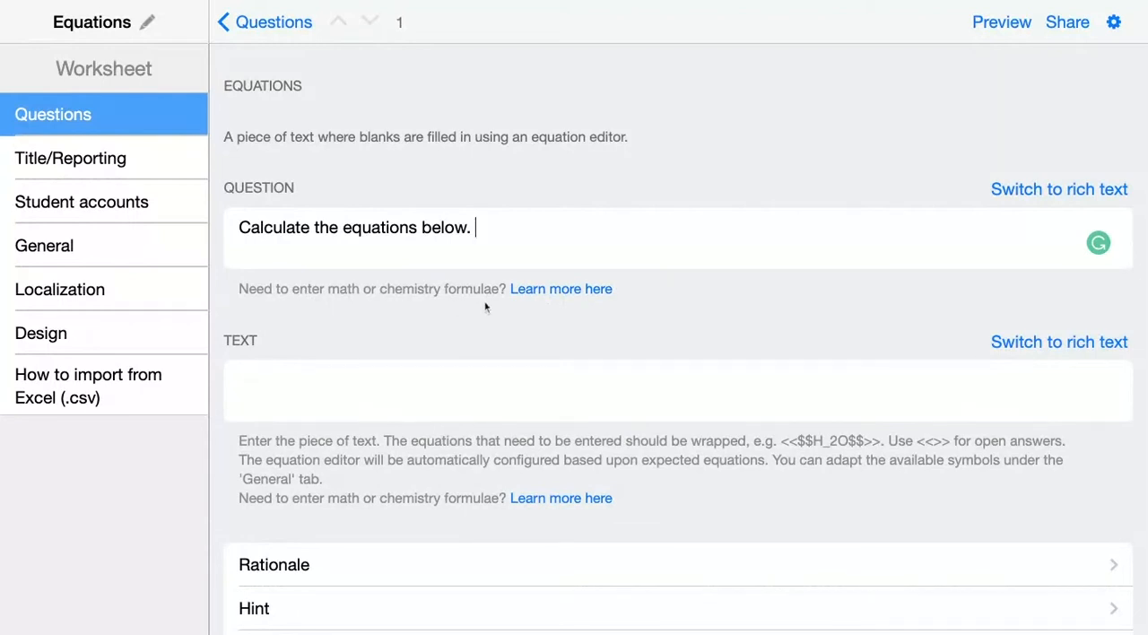
click(596, 291)
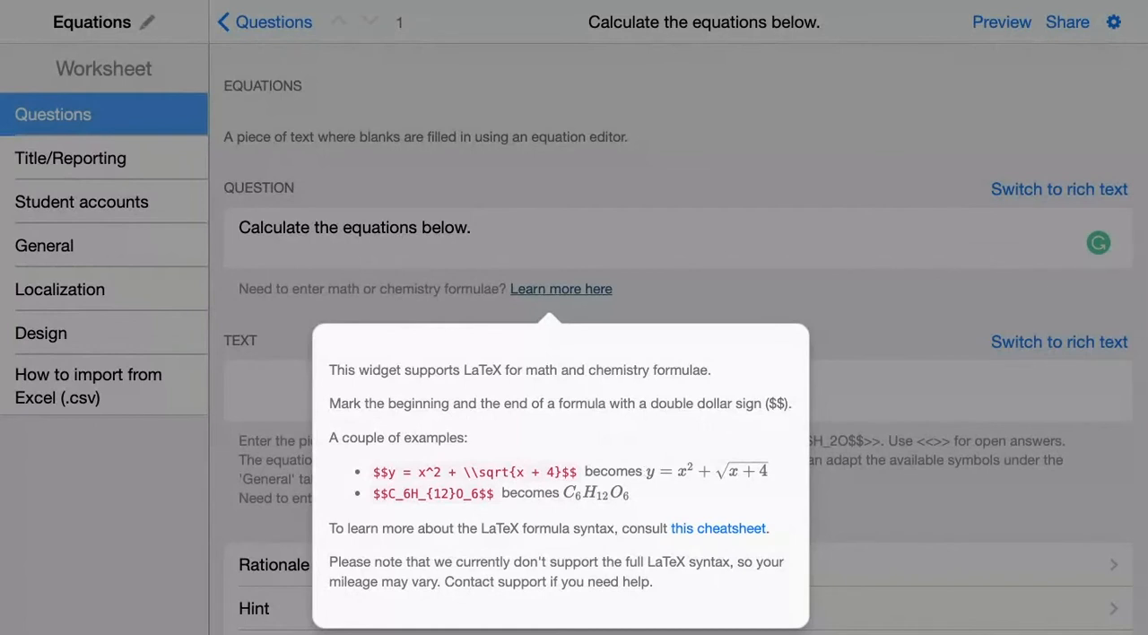
click(123, 393)
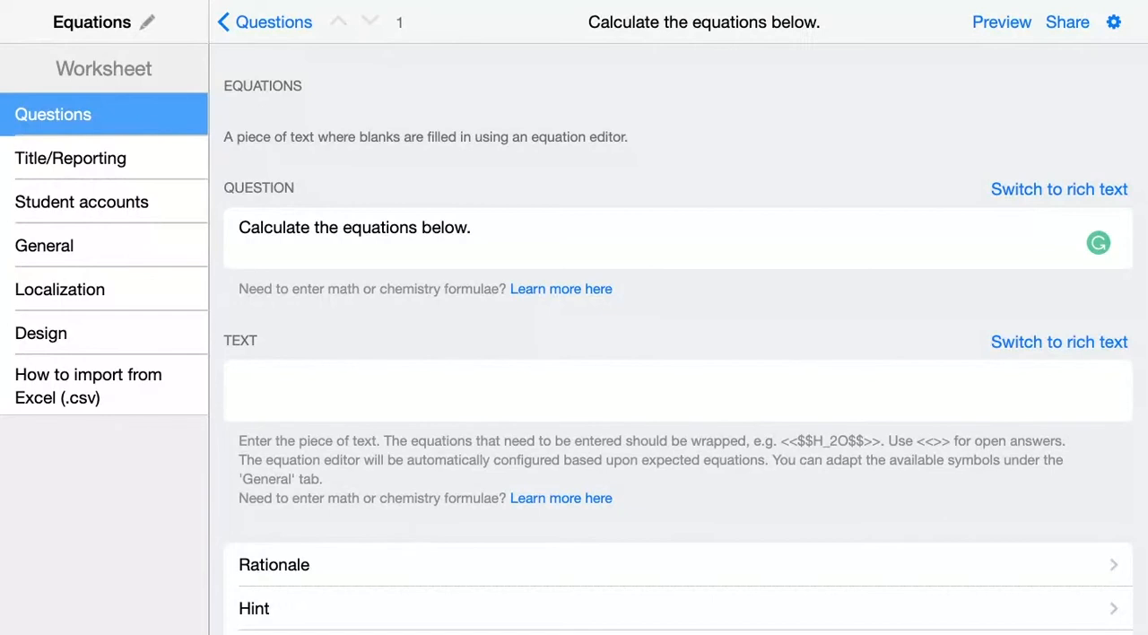
- Enter the exercise text: What's the right formula for "water"? <<$$H_2O$$>>
click(272, 384)
click(289, 375)
text(What's the right formula for "water"?)
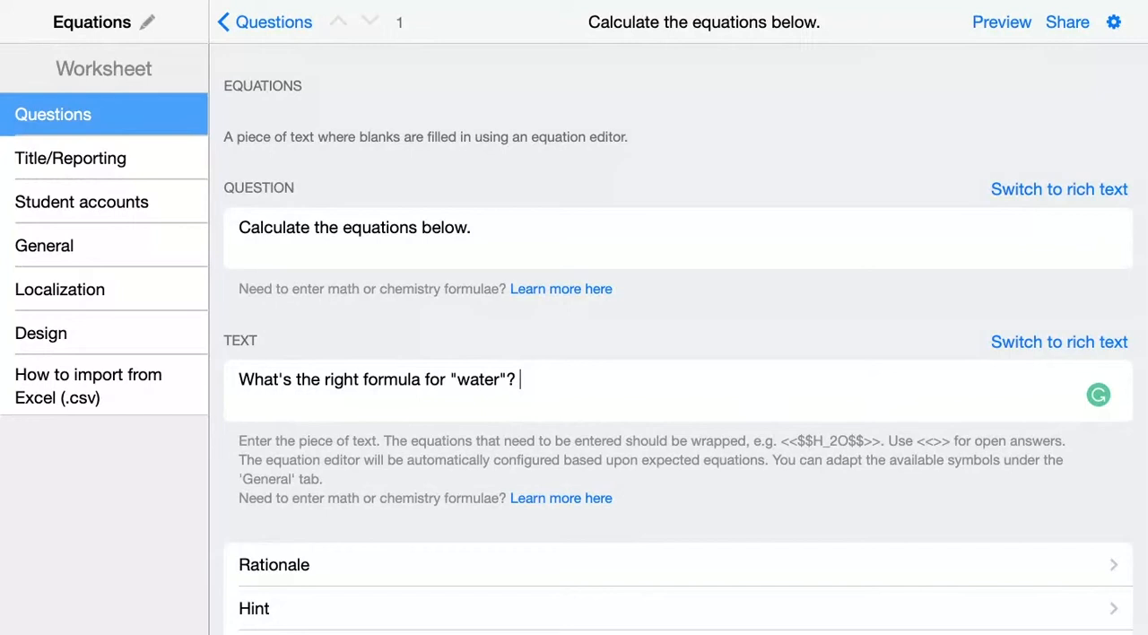
text(>)
key(BackSpace)
text(<<>>)
key(Left)
key(Left)
text($$H_2O$$)
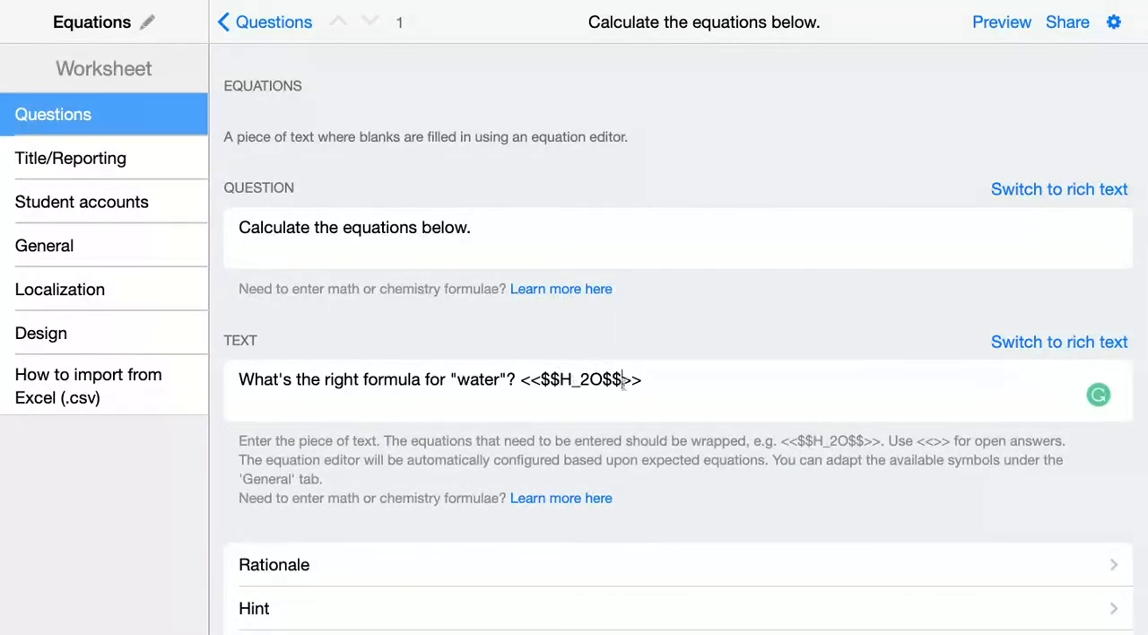
click(660, 383)
- Preview the worksheet, answer the water formula question with H₂O using a subscript, and show the answers
click(1001, 22)
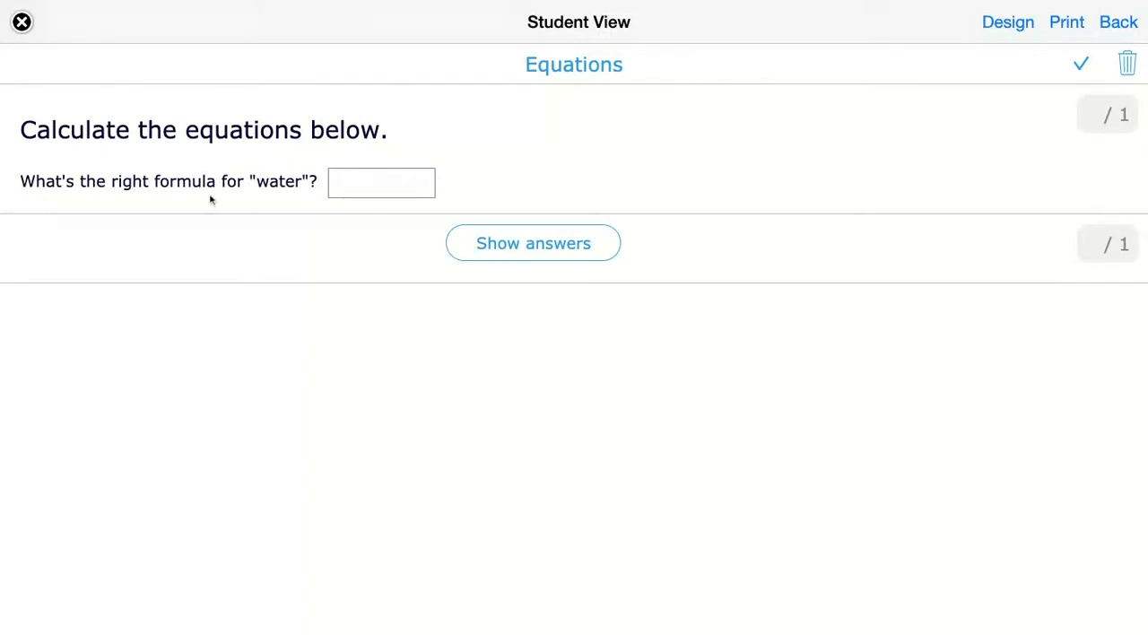
click(389, 182)
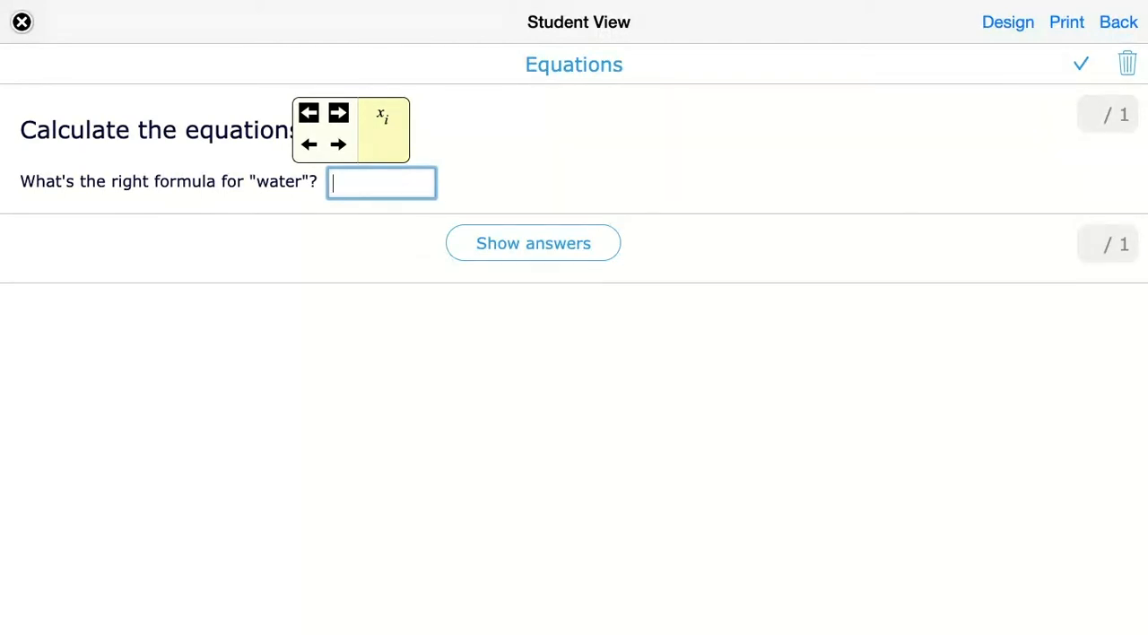
text(H)
click(383, 116)
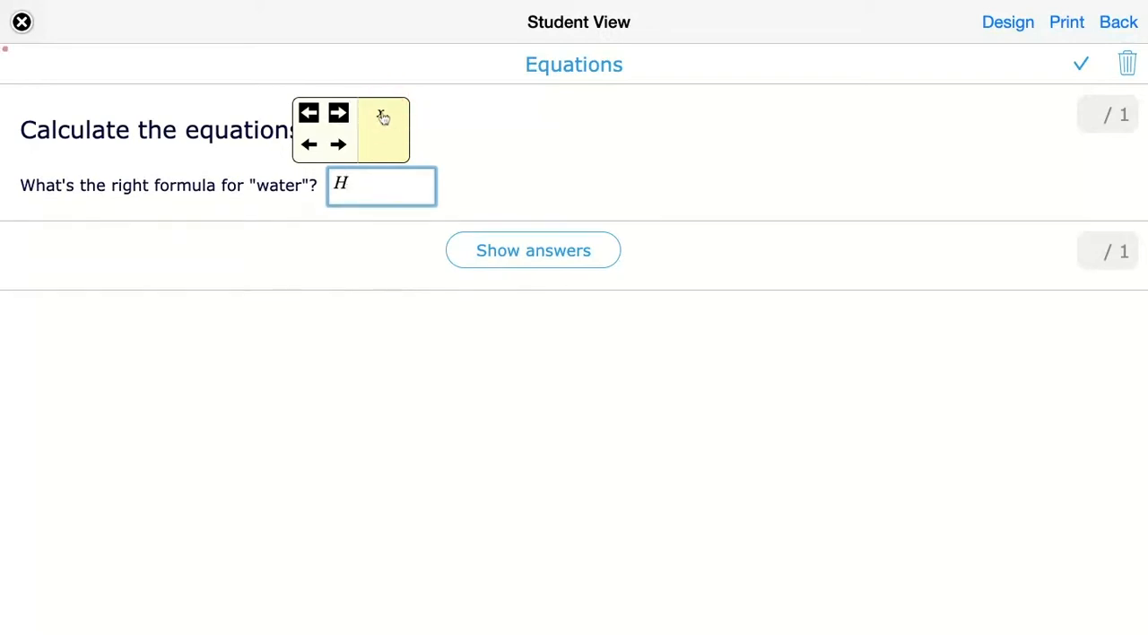
text(2)
click(366, 186)
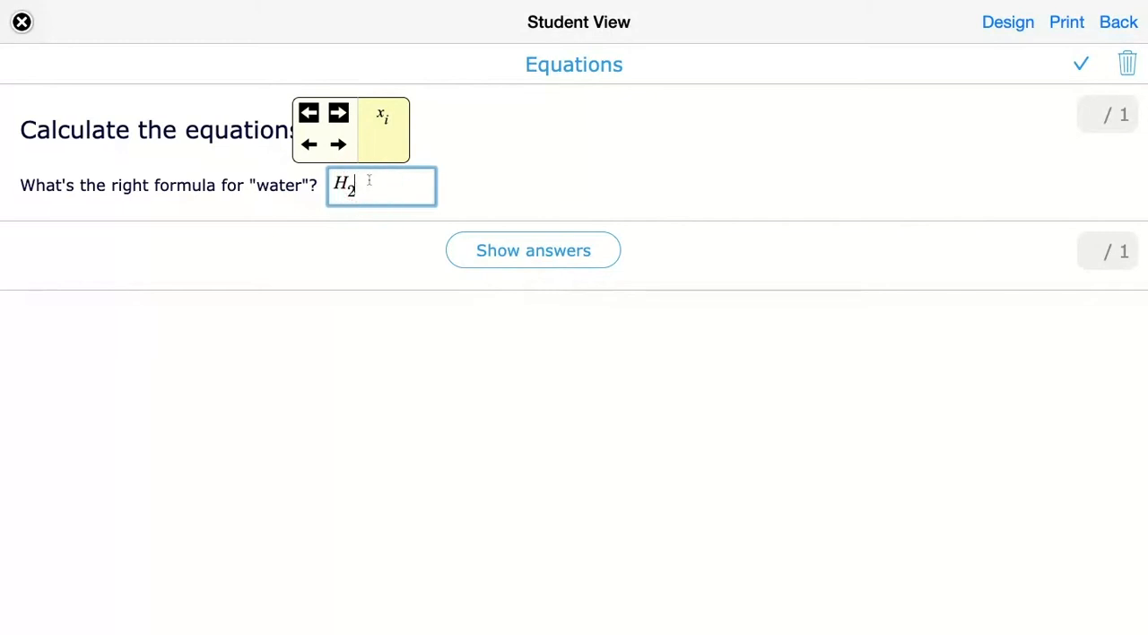
click(323, 155)
text(O)
click(507, 182)
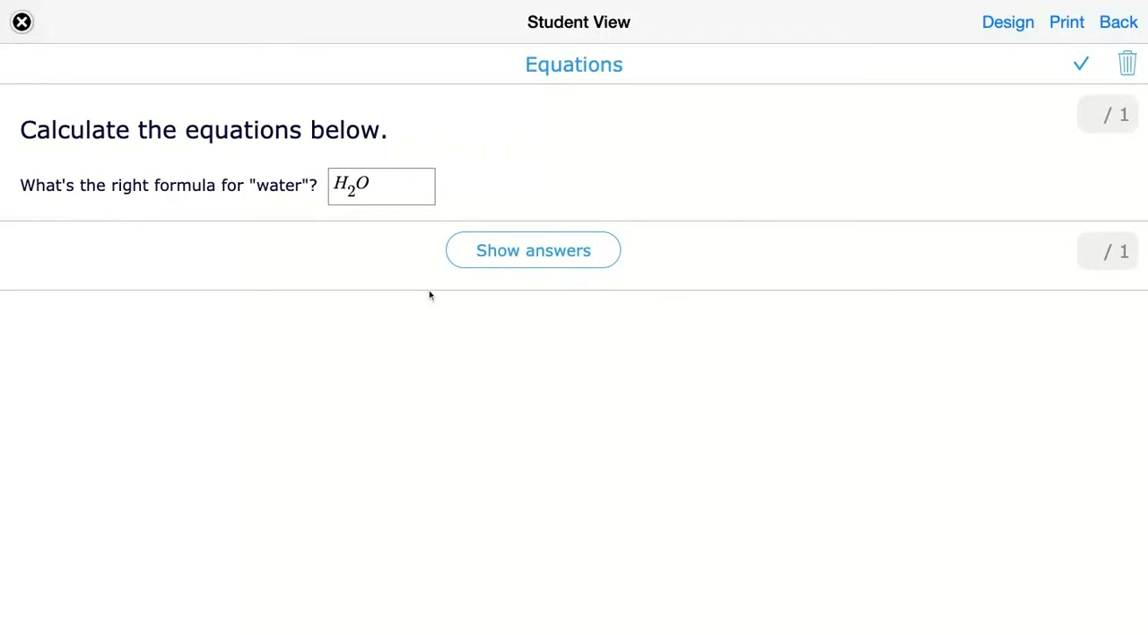
click(551, 256)
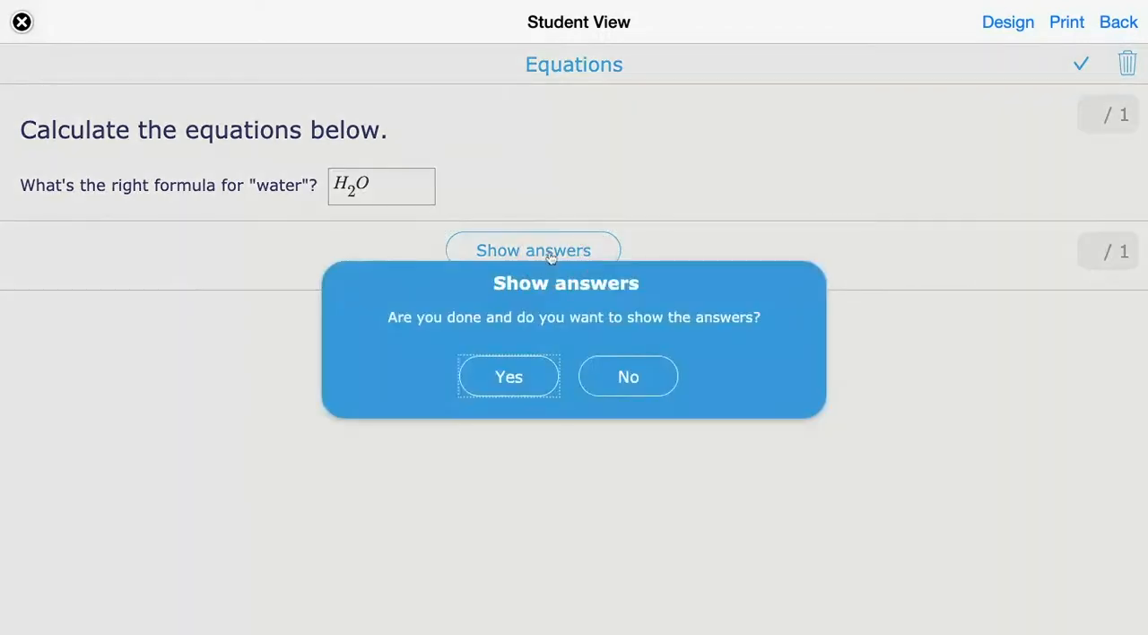
click(510, 376)
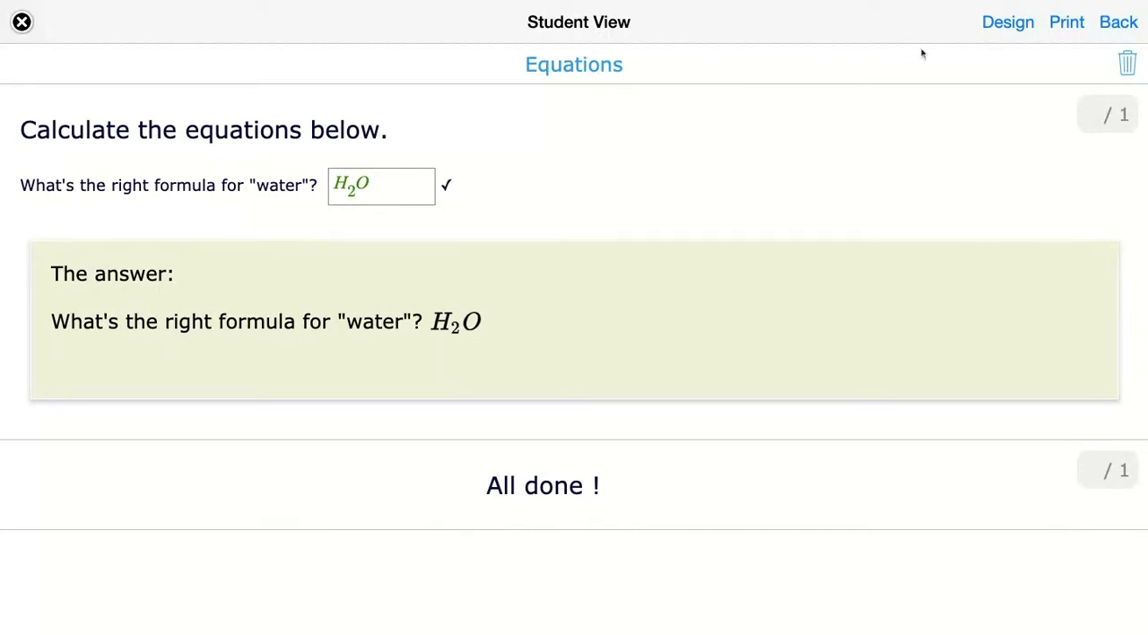
- Return to the question editor and add a second text line: Convert to an exponantional number: 16 = <<$$4^2$$>>
click(1008, 22)
click(667, 380)
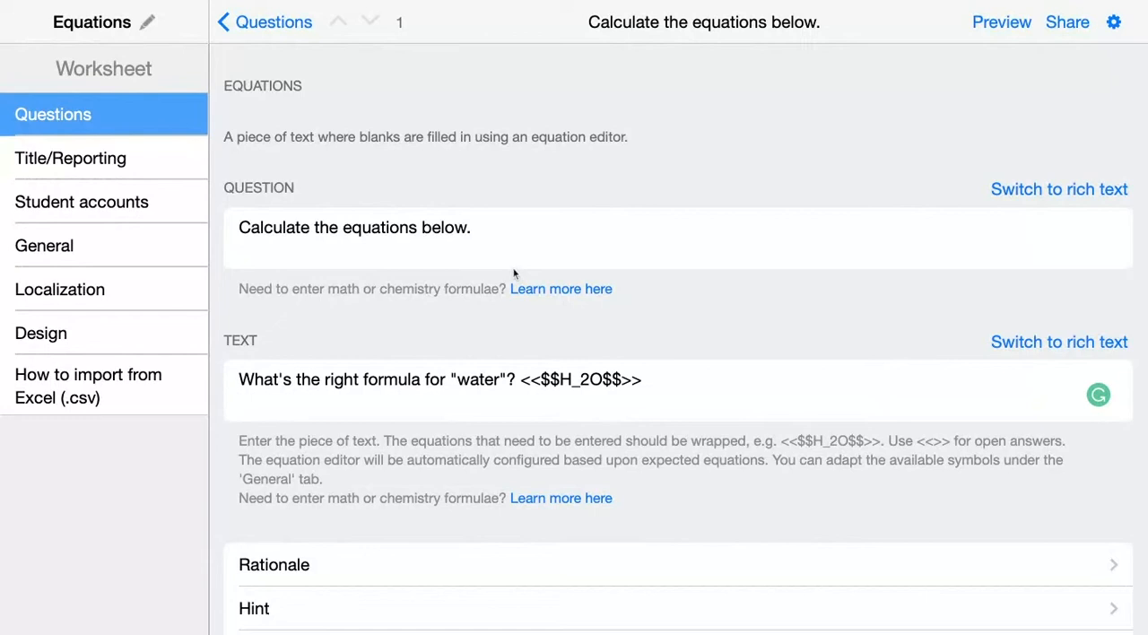
text(Convert to an exponantional number: 16 = <<$$4^2$$>>)
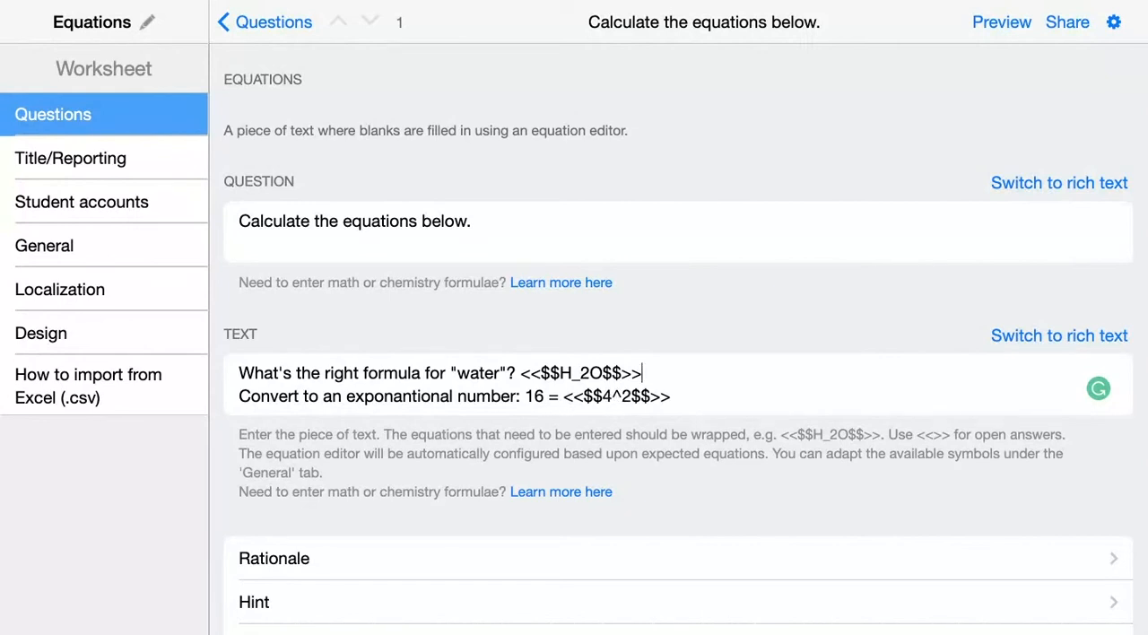
- Add ##$$2^4$$ as an alternative correct answer after $$4^2$$ and check how both formulas render
click(651, 397)
text(##)
text($$)
text(2^)
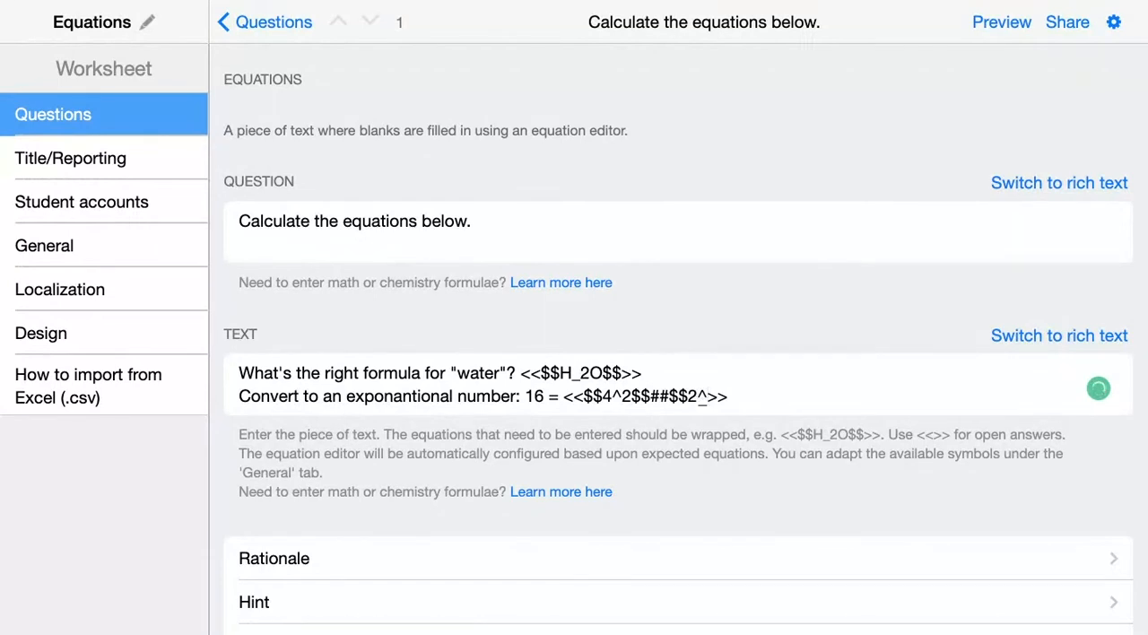
text(4$$)
mouse_move(718, 398)
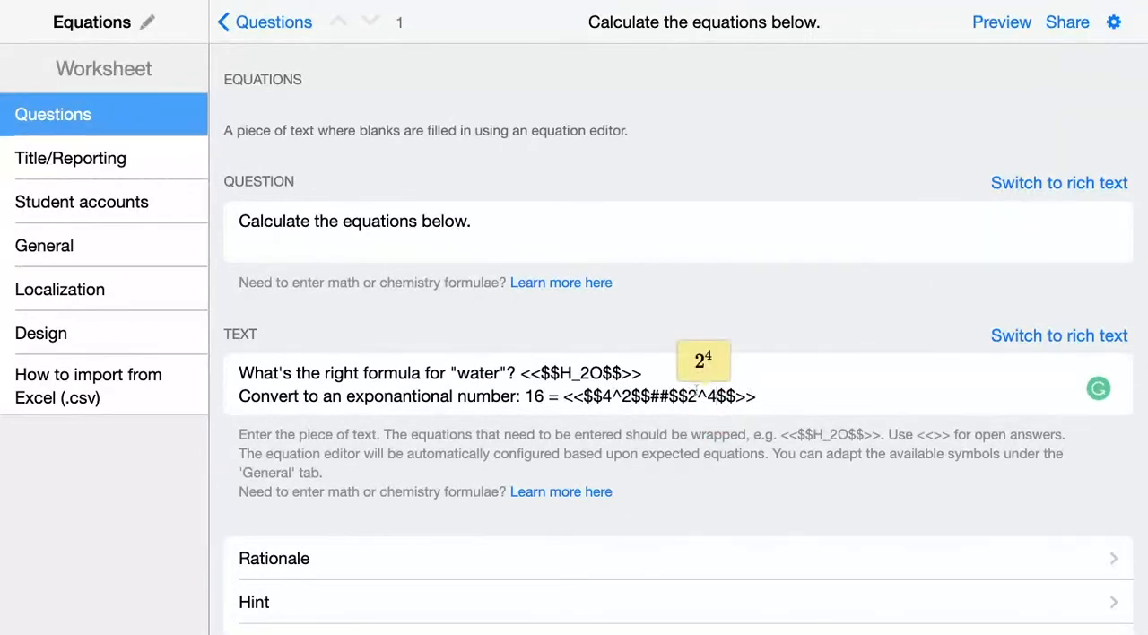
mouse_move(634, 400)
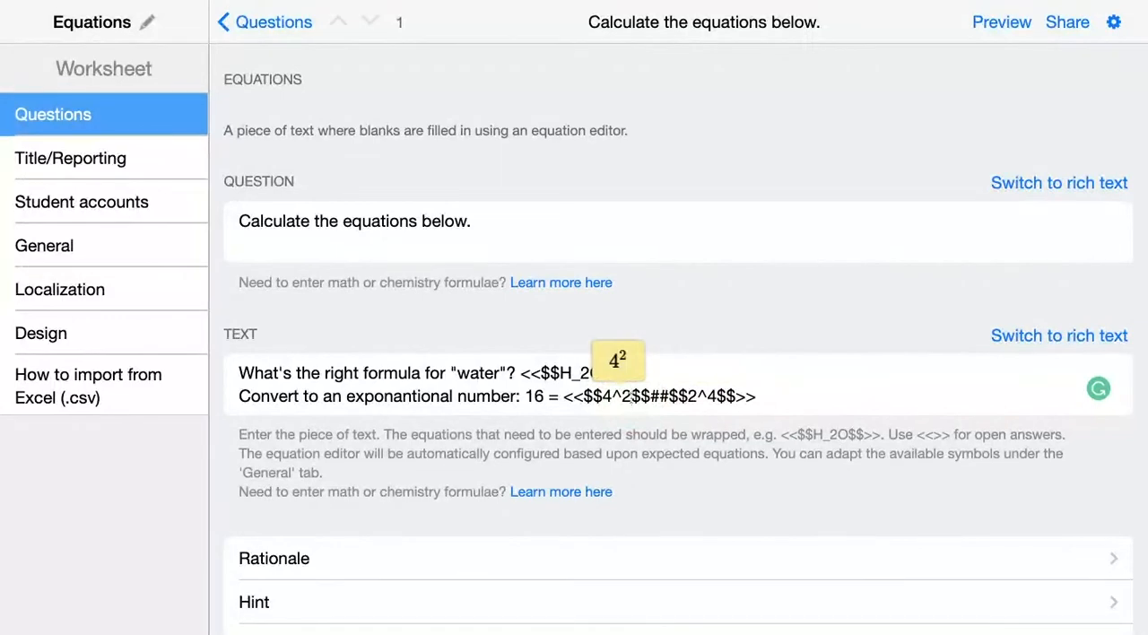
click(776, 396)
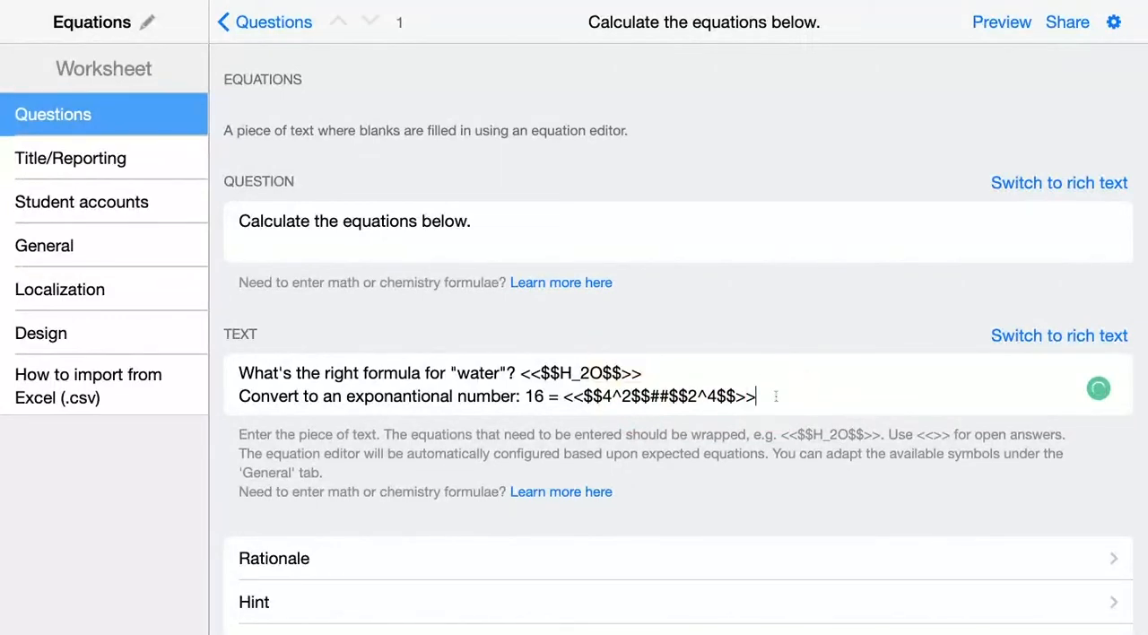
- Preview the worksheet, answer the exponential number question with 2⁴ using a superscript, and show the answers
click(1001, 31)
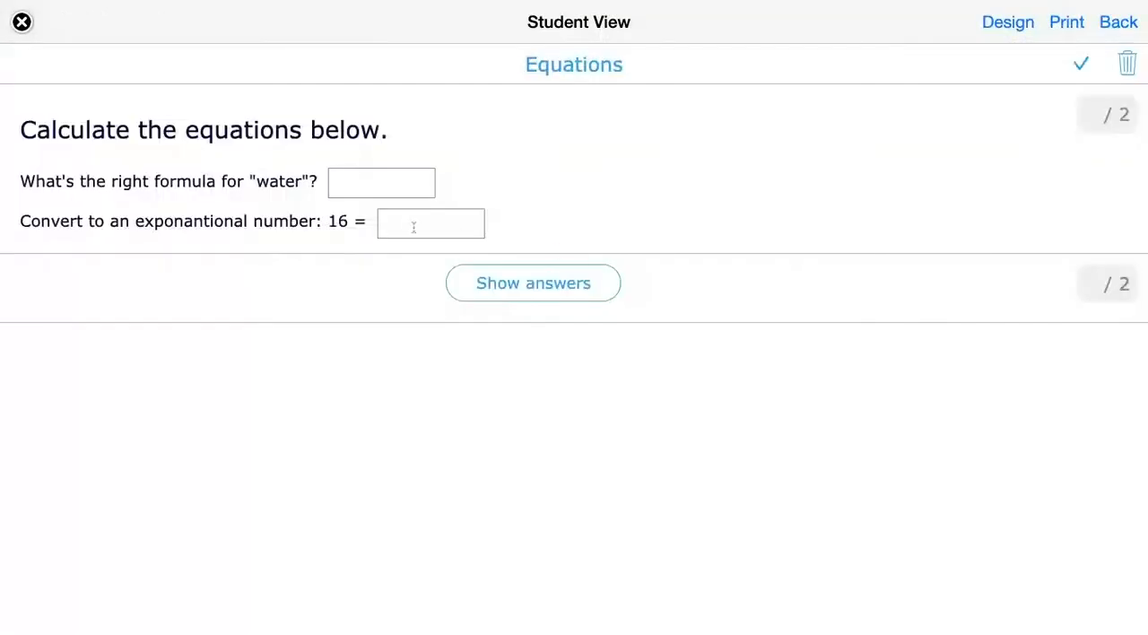
click(390, 228)
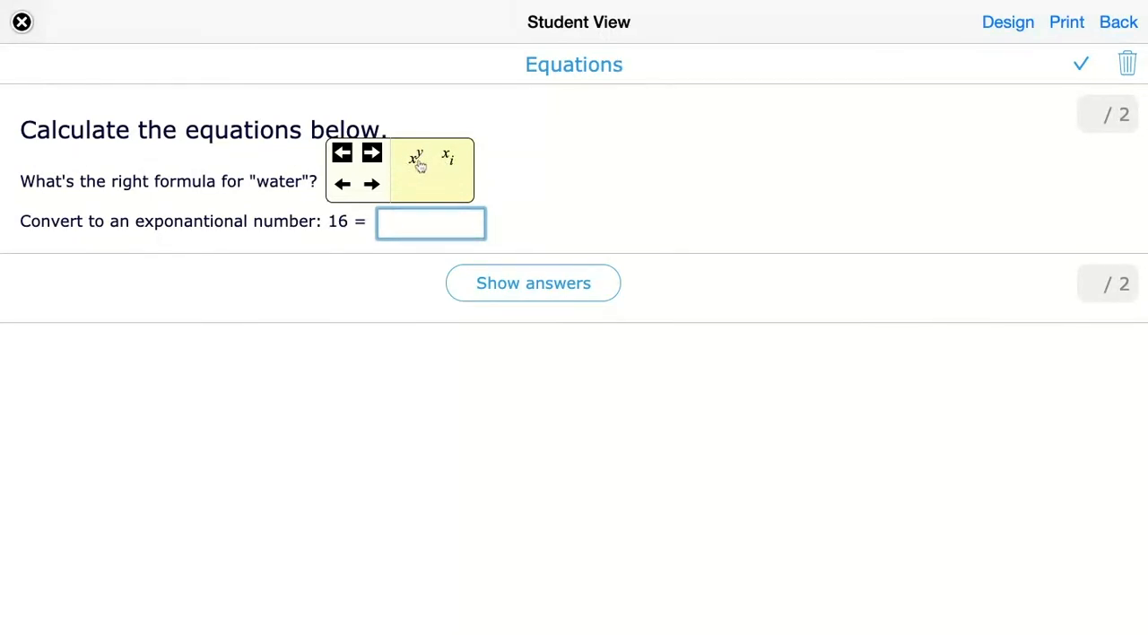
click(530, 183)
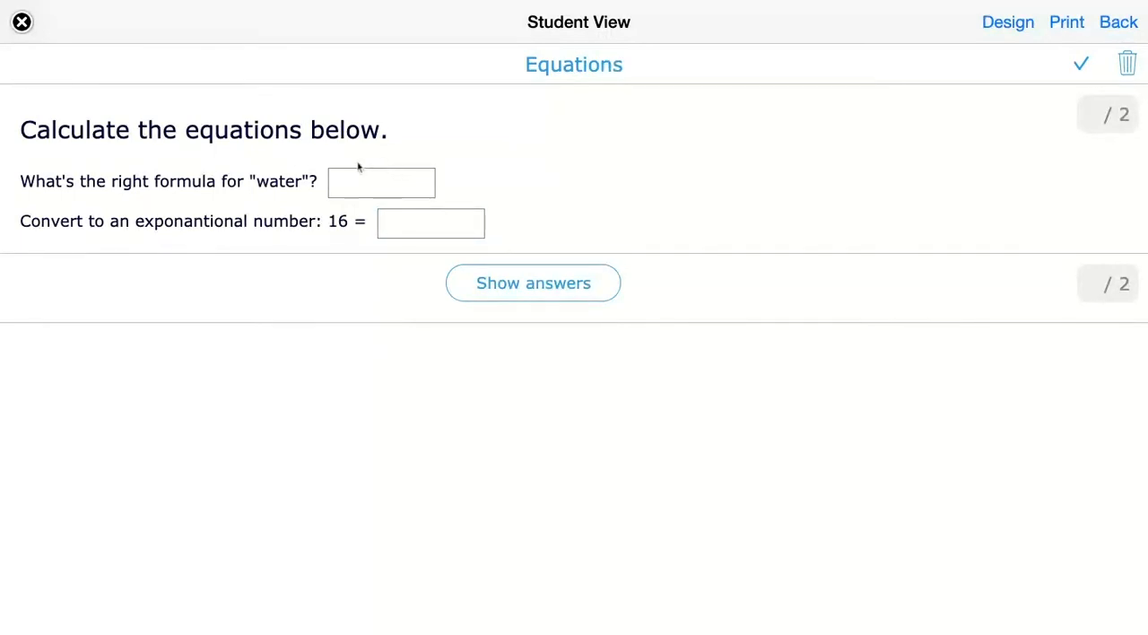
click(399, 225)
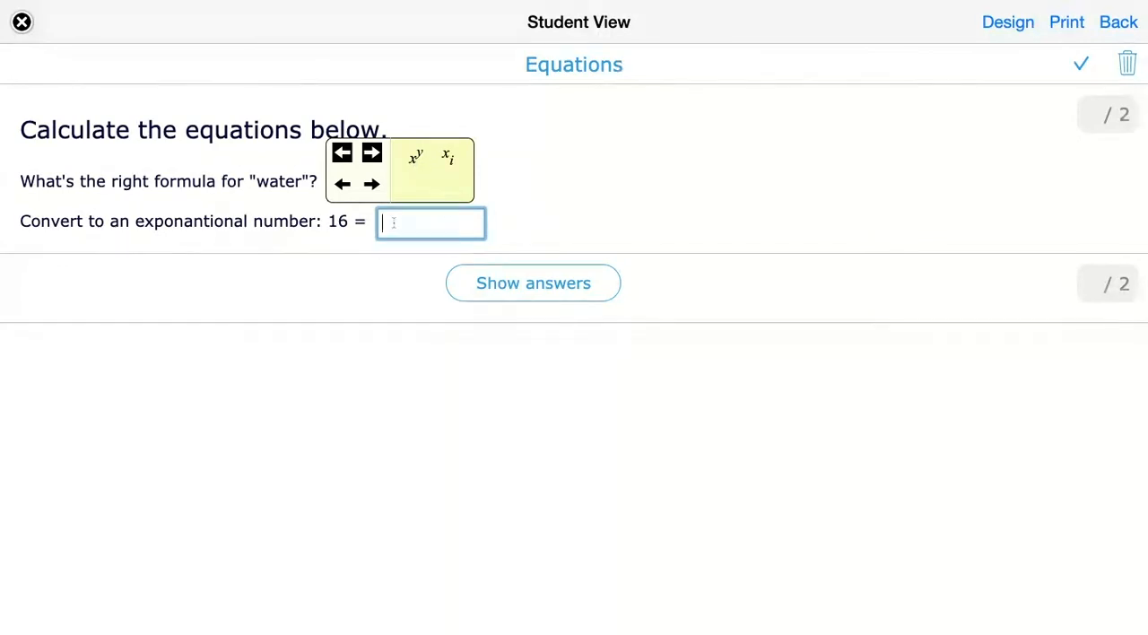
text(2)
click(415, 161)
text(4)
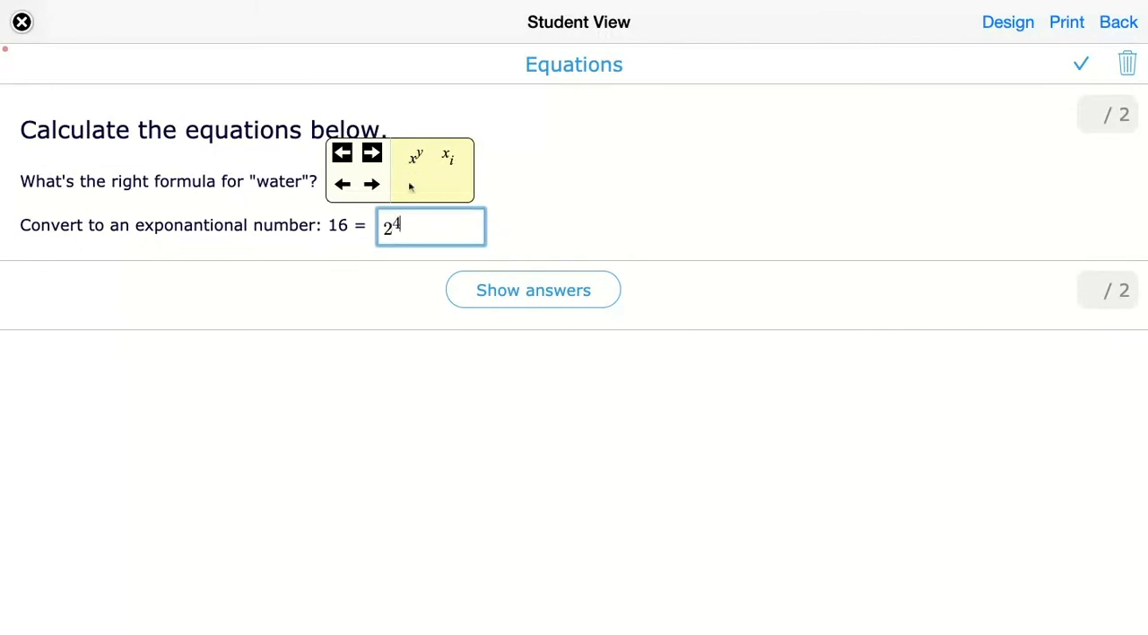
click(532, 289)
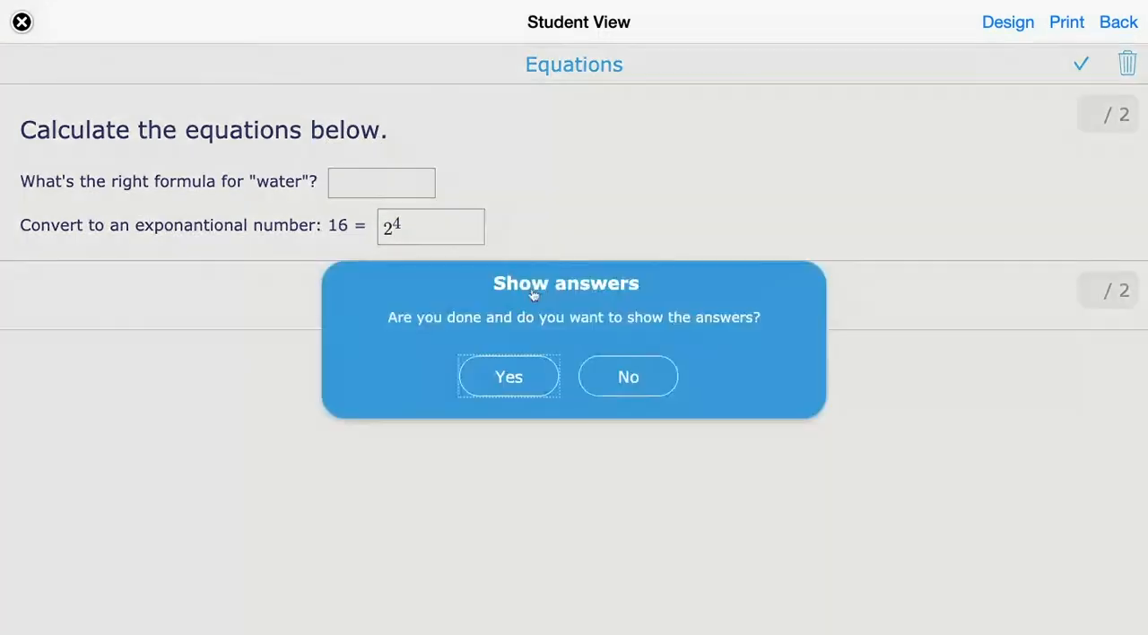
click(513, 384)
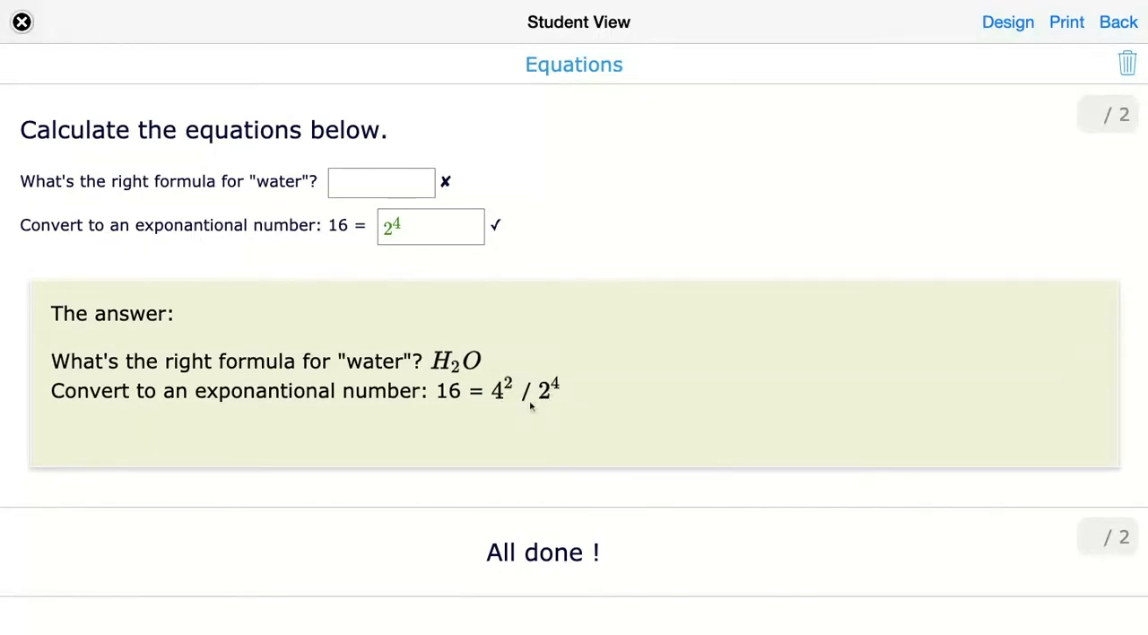
- Back in the editor, add and check: Calculate: $$\begin{bmatrix}1&2&4\\1&4&2\end{bmatrix}$$ + $$\begin{bmatrix}1&0&4\\2&1&2\end{bmatrix}$$ = <<$$\begin{bmatrix}2&2&8\\3&5&4\end{bmatrix}$$>>
click(1119, 22)
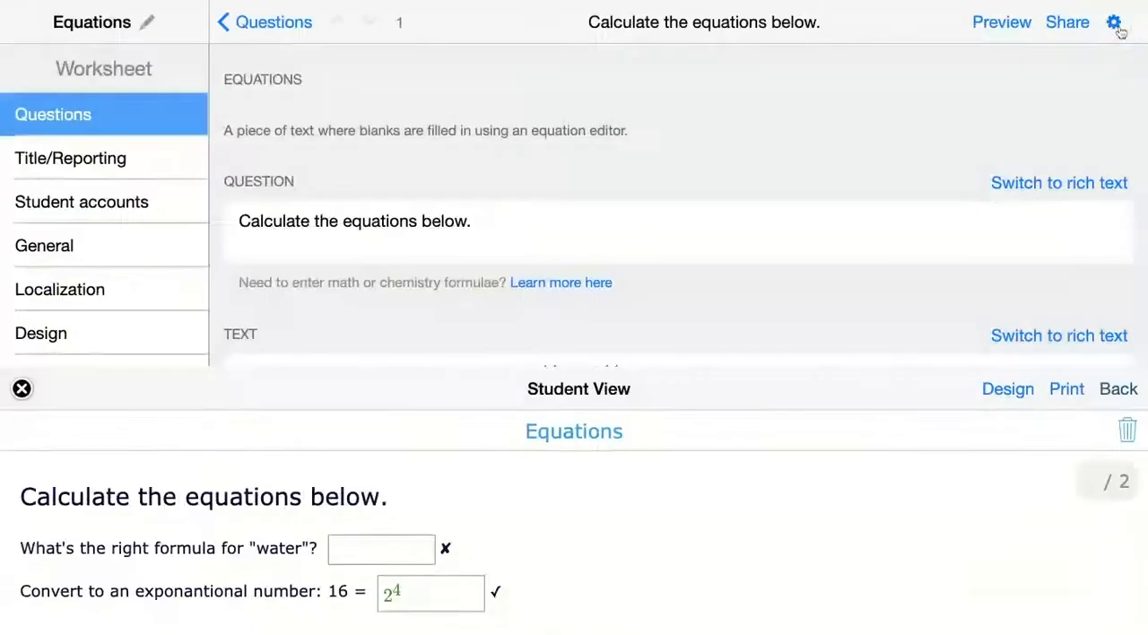
text(Calculate: $$\begin{bmatrix}1&2&4\\1&4&2\end{bmatrix}$$ + $$\begin{bmatrix}1&0&4\\2&1&2\end{bmatrix}$$ = <<$$\begin{bmatrix}2&2&8\\3&5&4\end{bmatrix}$$>>)
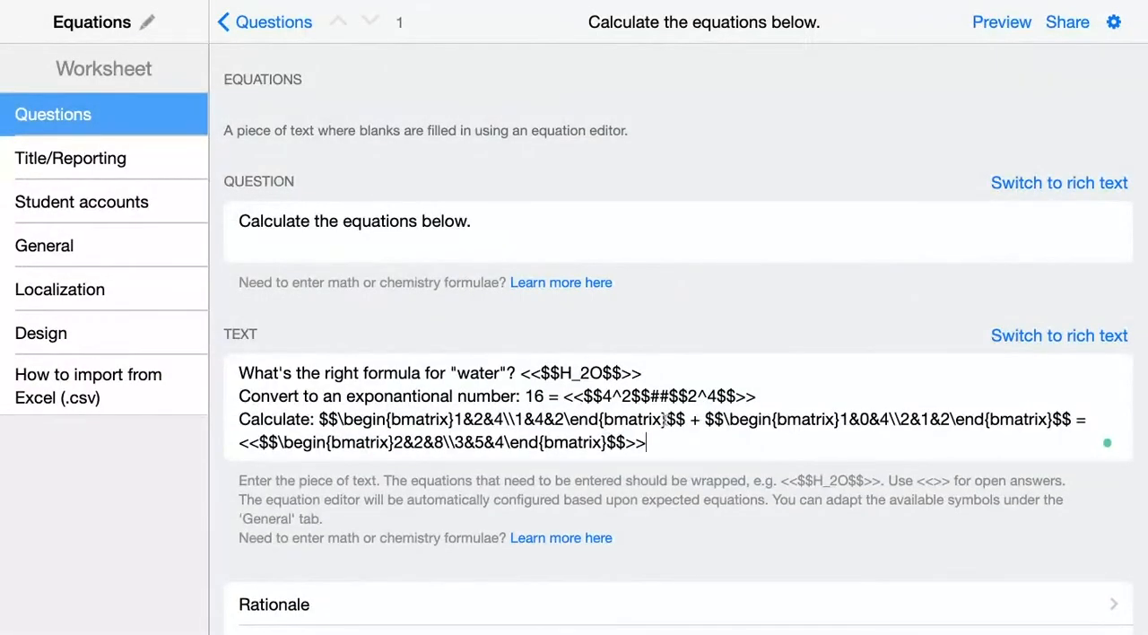
click(667, 421)
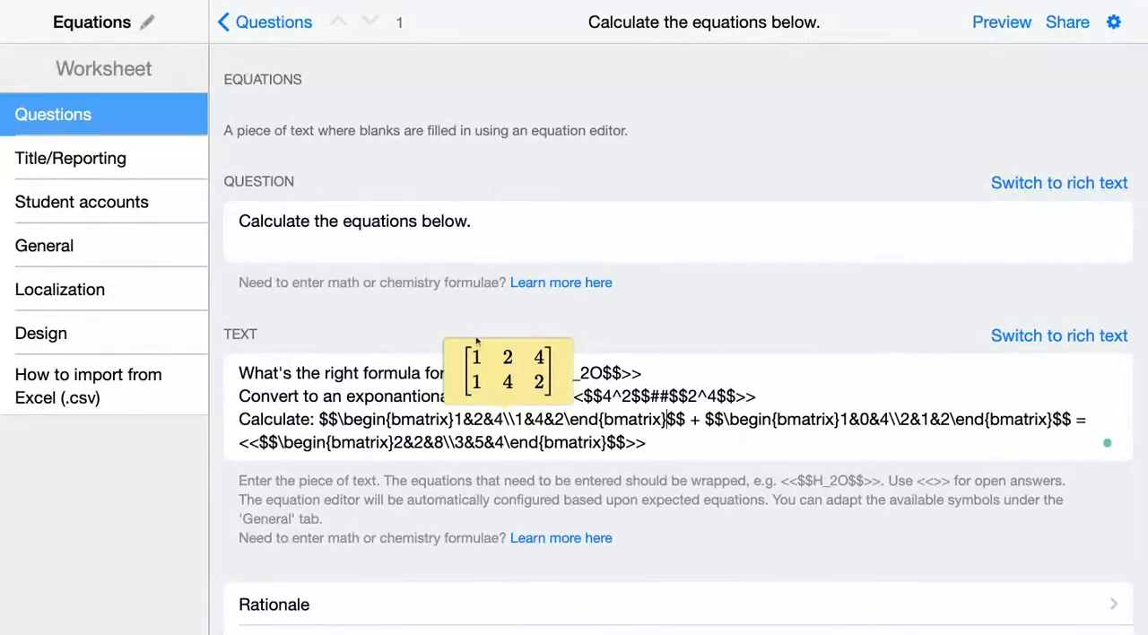
click(1053, 420)
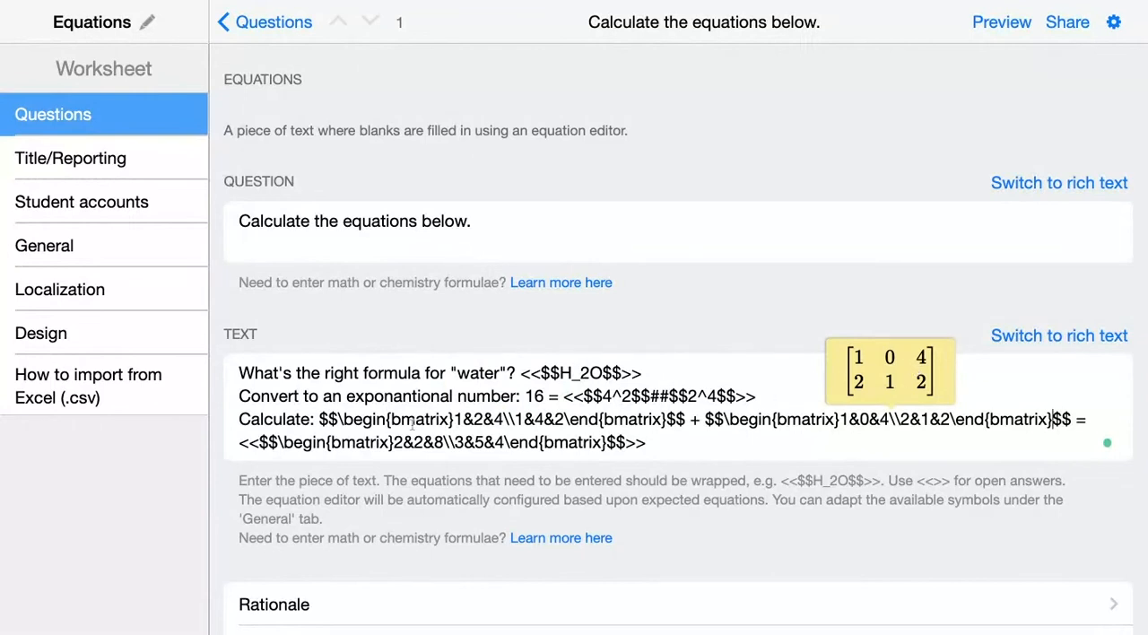
click(639, 444)
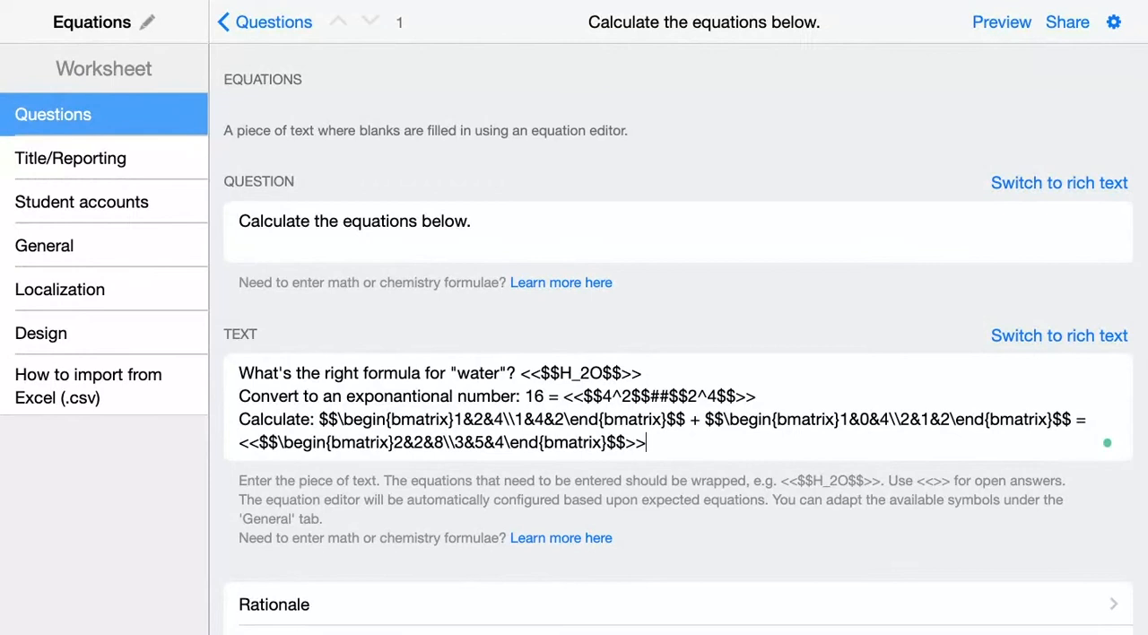
click(610, 443)
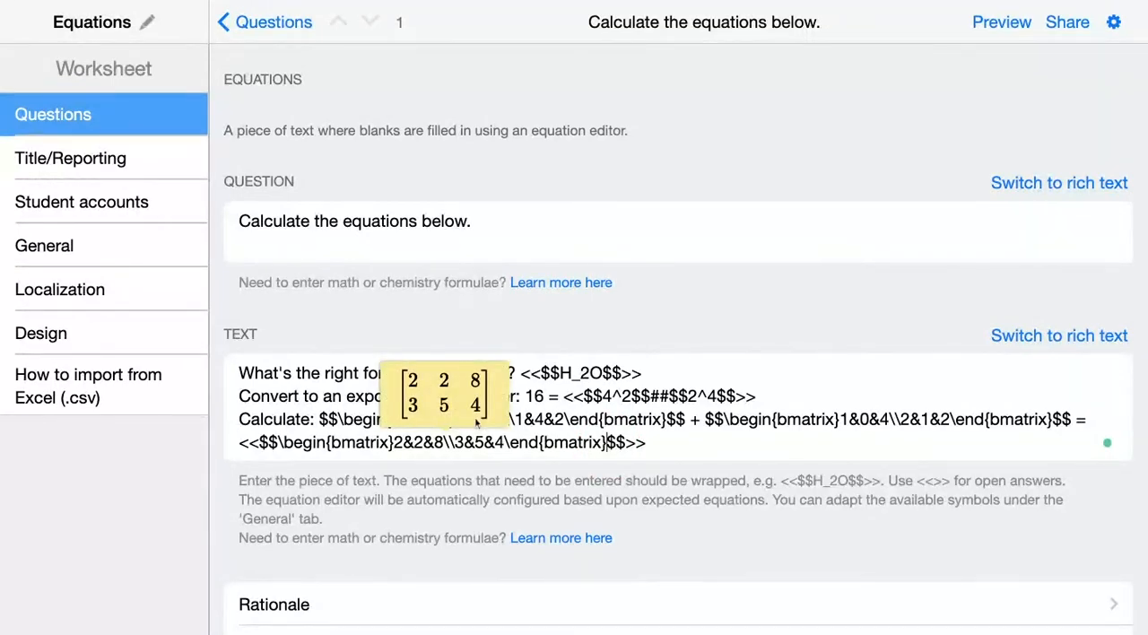
- Preview the worksheet and insert an empty square-bracket matrix of two rows and three columns as the matrix sum's answer
click(1004, 25)
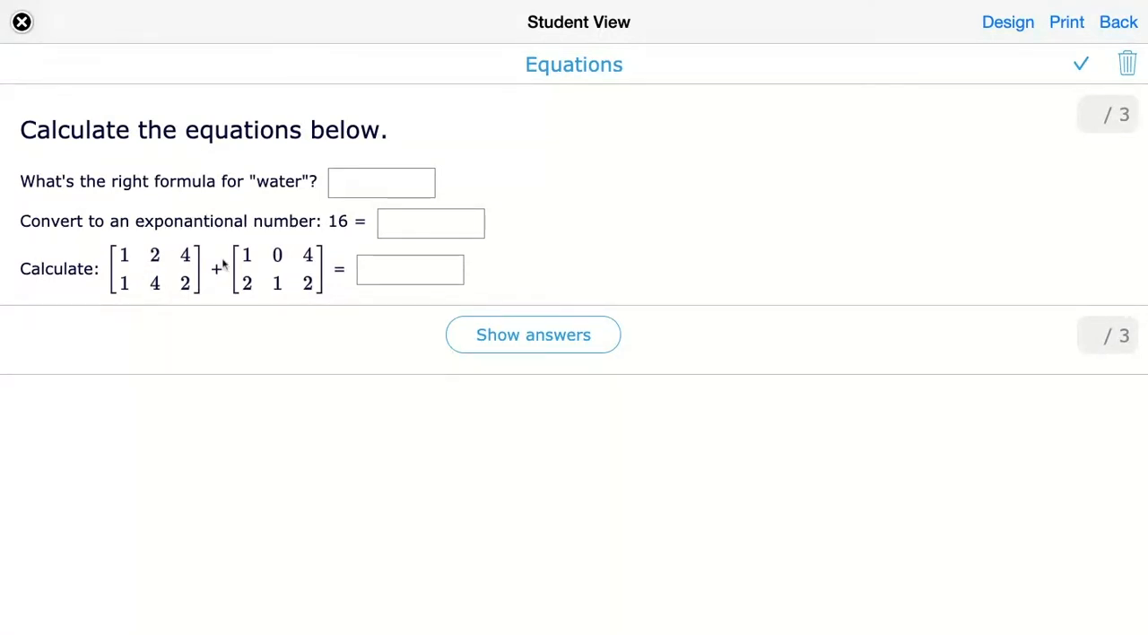
click(433, 274)
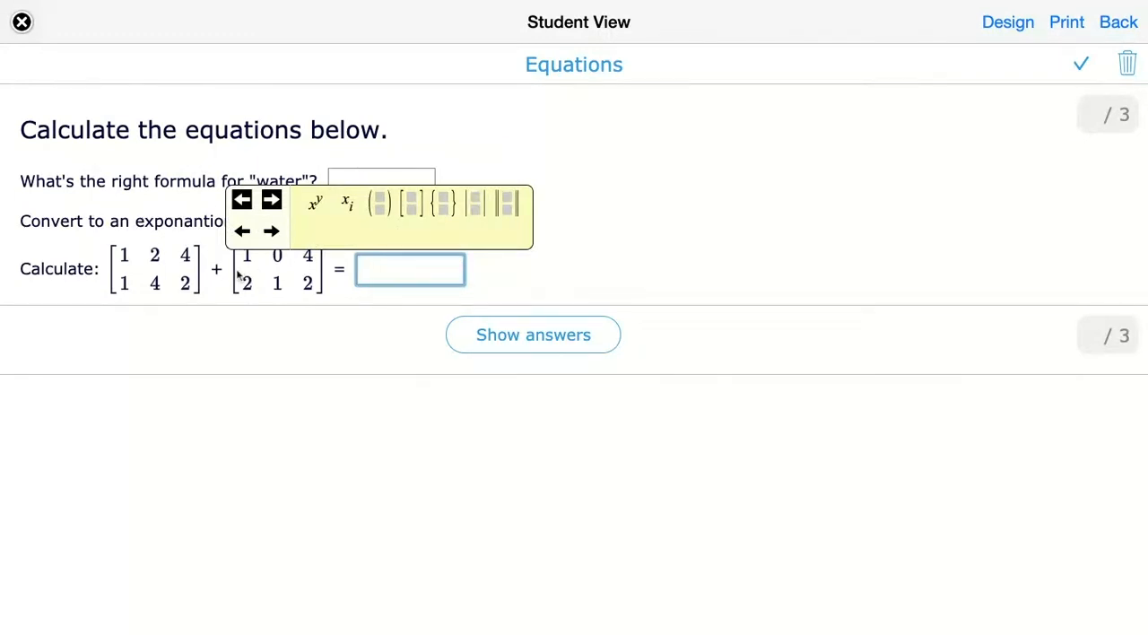
click(414, 213)
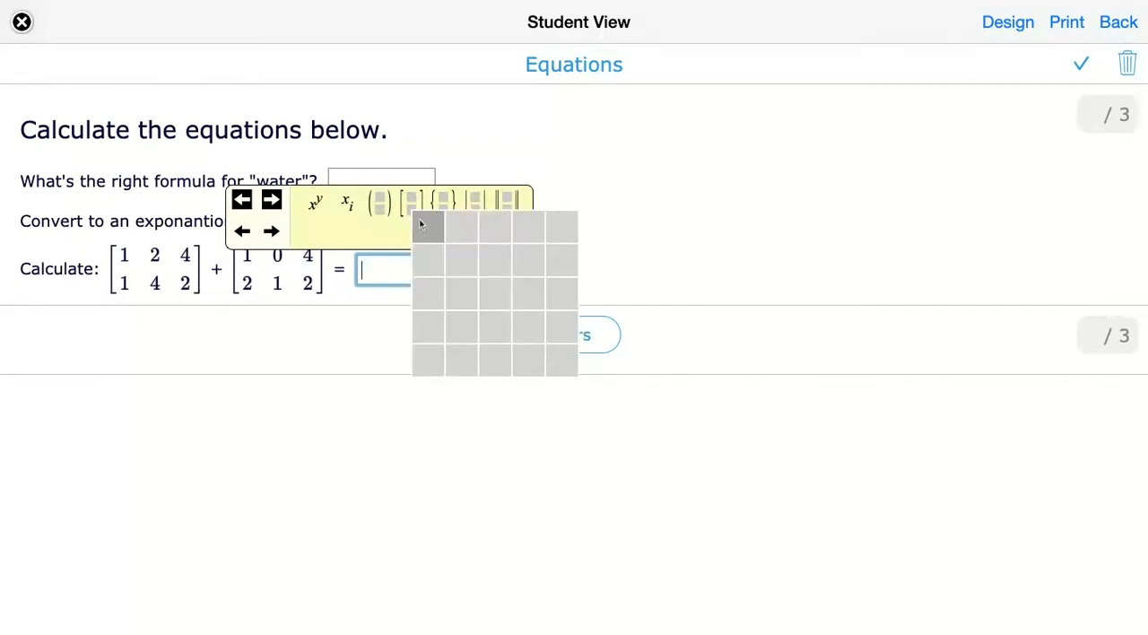
click(498, 263)
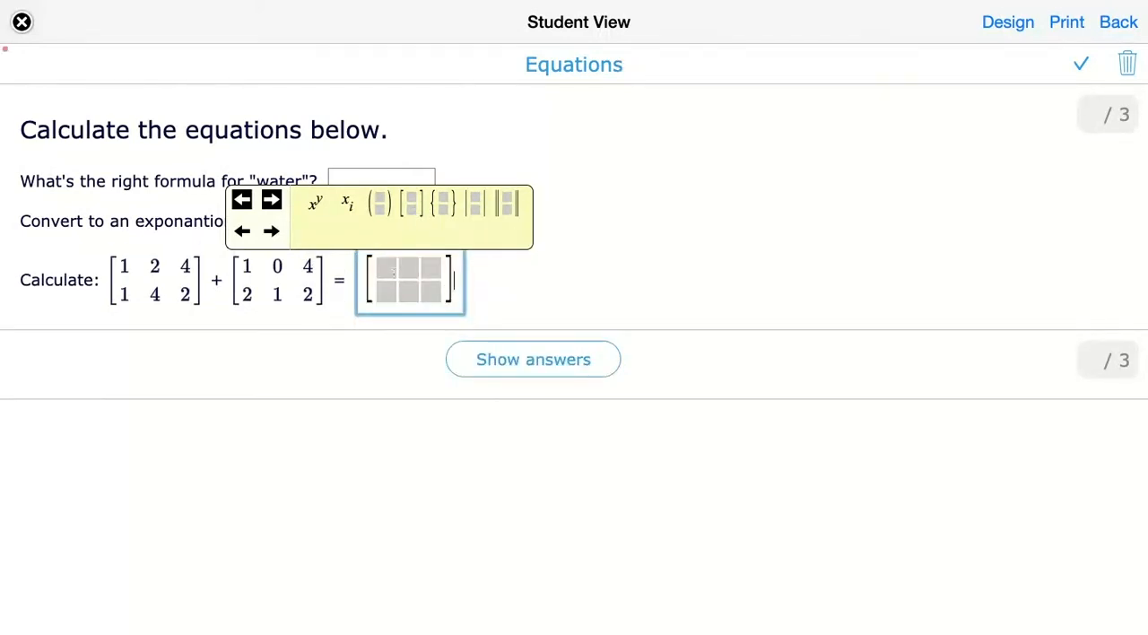
- Fill the answer matrix with 1, 2, 8 in the first row and 3, 5, 4 in the second
click(382, 270)
click(411, 271)
click(432, 272)
click(378, 271)
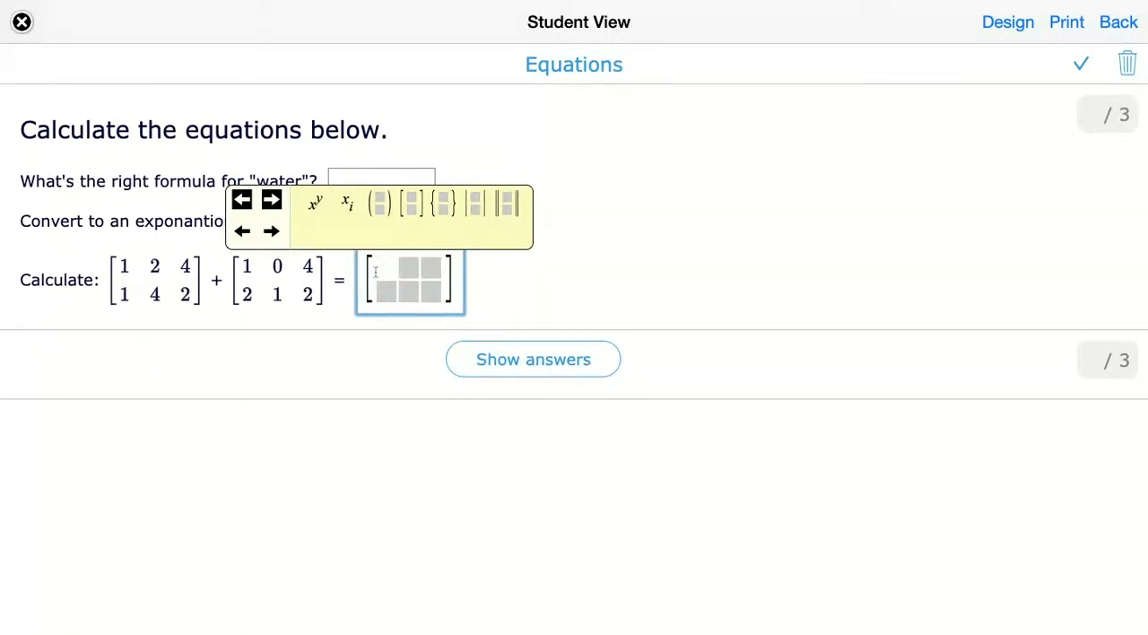
text(1)
click(407, 271)
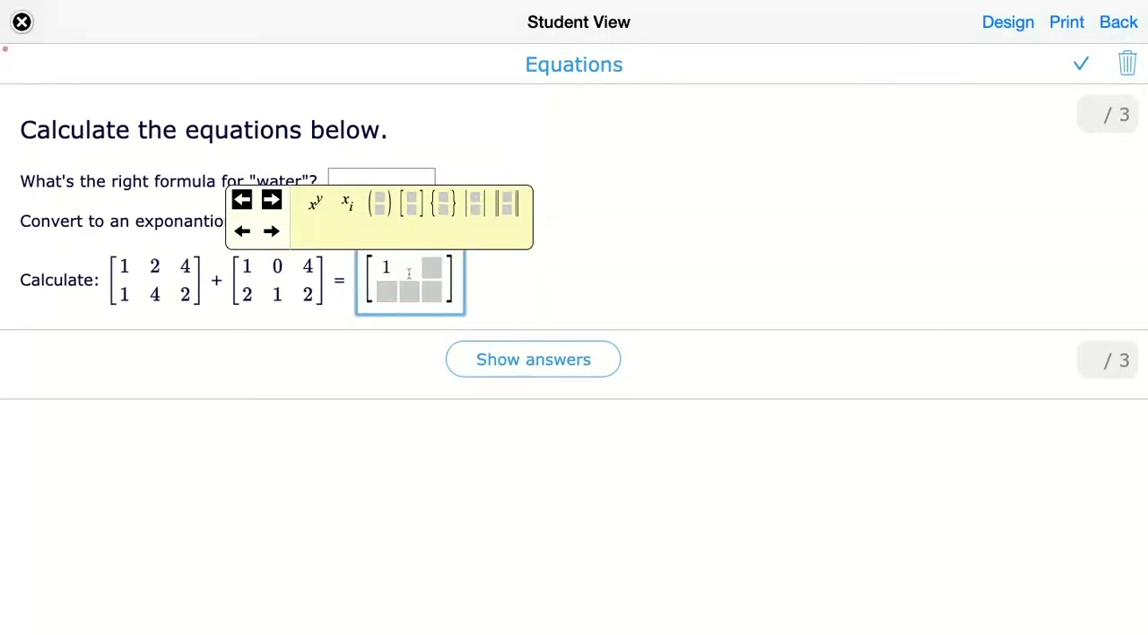
text(2)
click(431, 271)
text(8)
click(382, 292)
text(3)
click(406, 293)
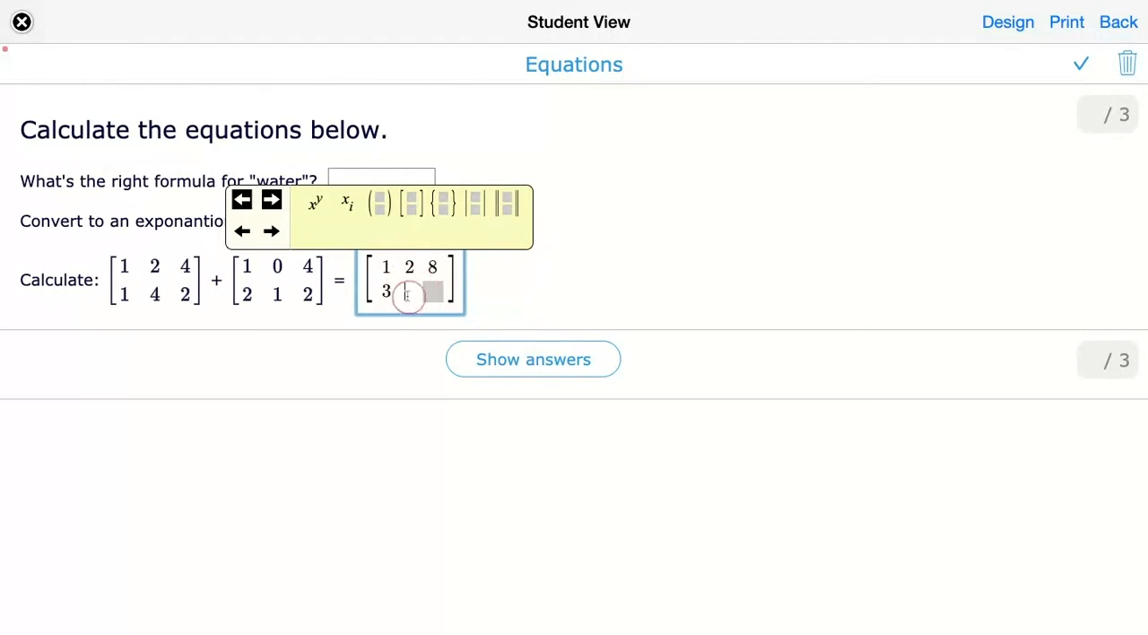
text(5)
click(432, 292)
text(4)
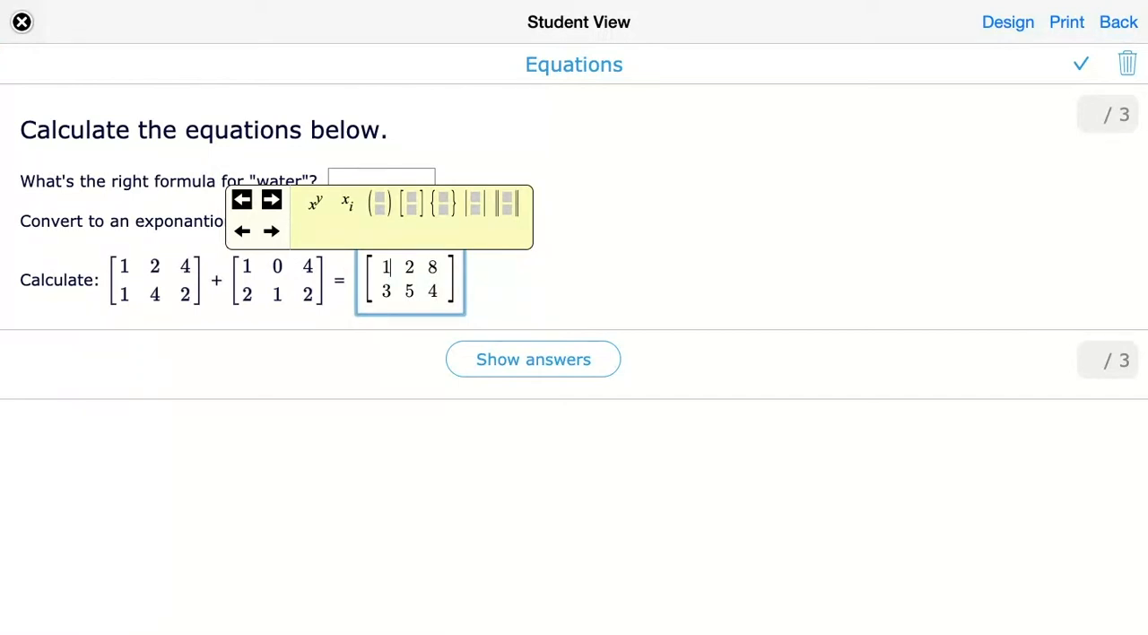
- Try out the equation editor's selection and cursor-movement arrows on the entered matrix
click(244, 200)
click(270, 201)
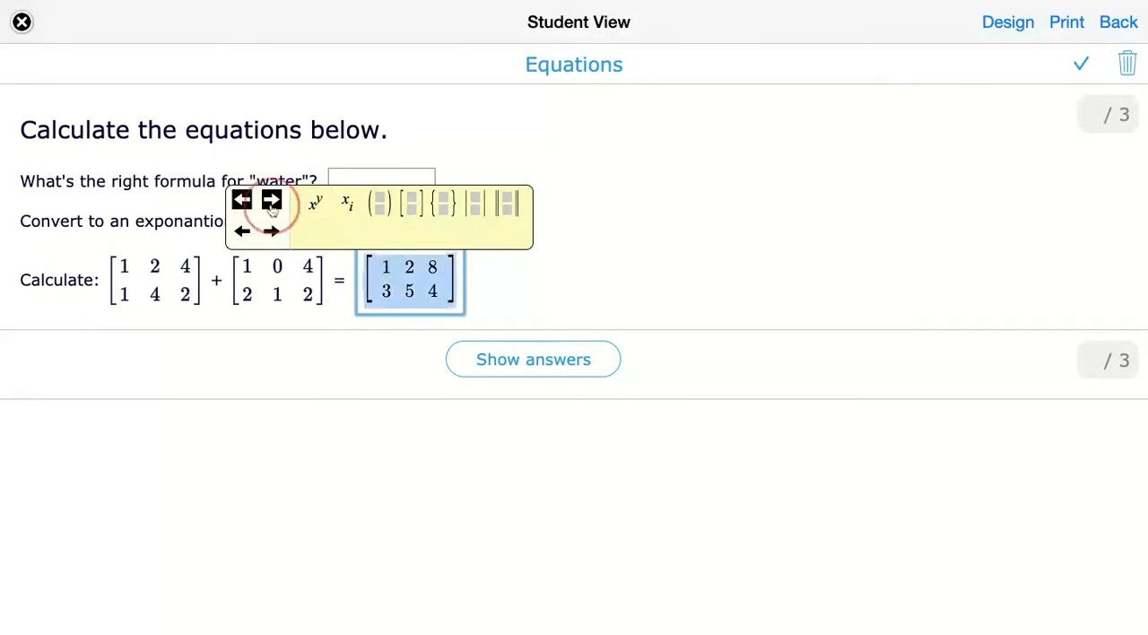
click(271, 206)
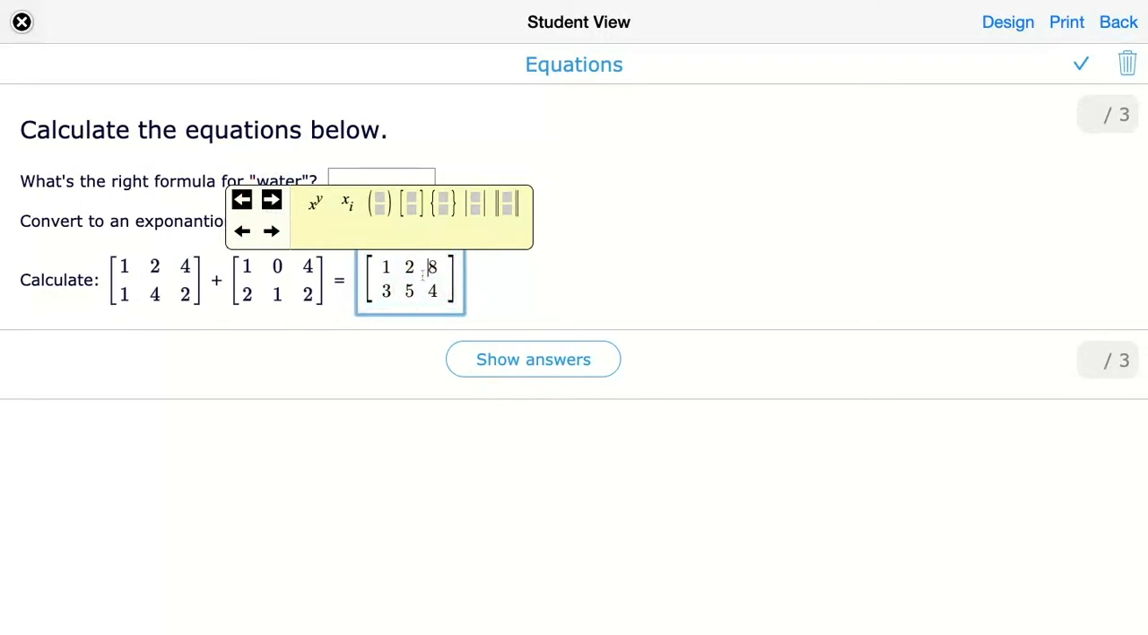
click(243, 233)
click(243, 233)
- Finish the matrix entry and show the worksheet's answers, confirming the request
click(482, 309)
click(504, 363)
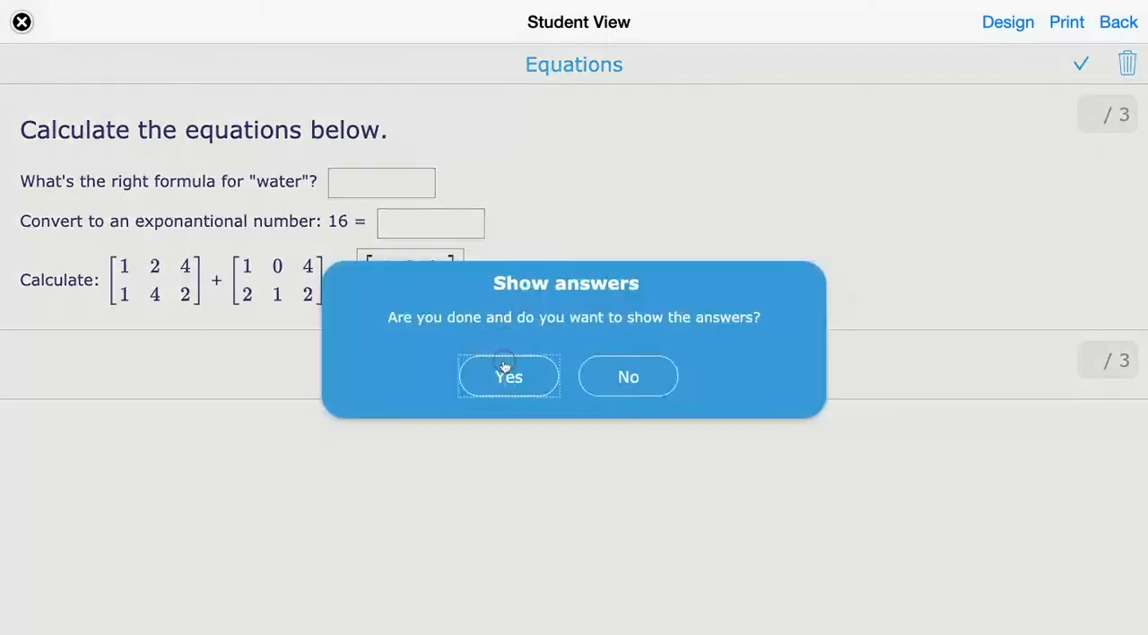
click(508, 378)
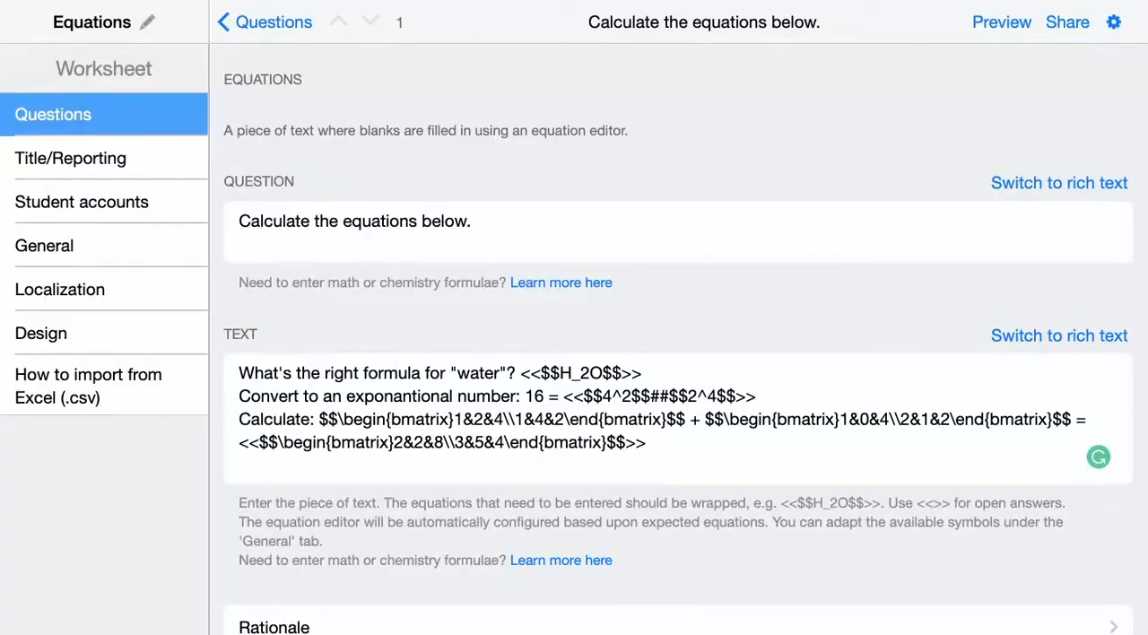
- Back in the editor, add after a blank line: Transform the equation: 3 x + 5 = 1, followed by the lines <<>>, <<>> and <<\frac{-4}{3}>>
click(400, 455)
key(Return)
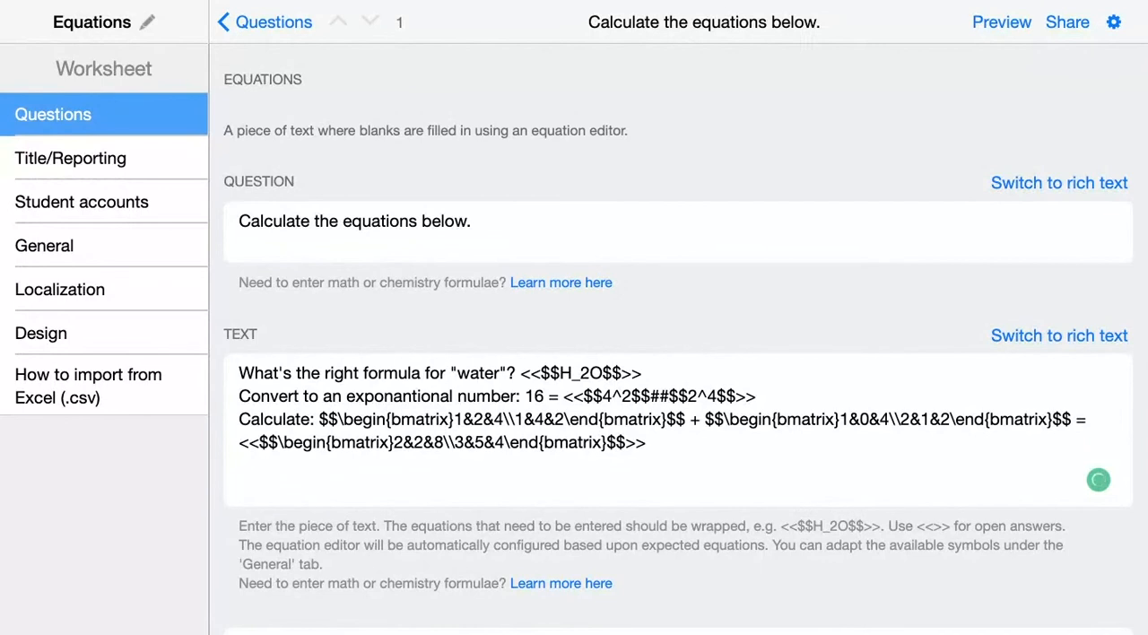
text(Transform the equation: 3 x + 5 = 1 <<>> <<>> <<\frac{-4}{3}>>)
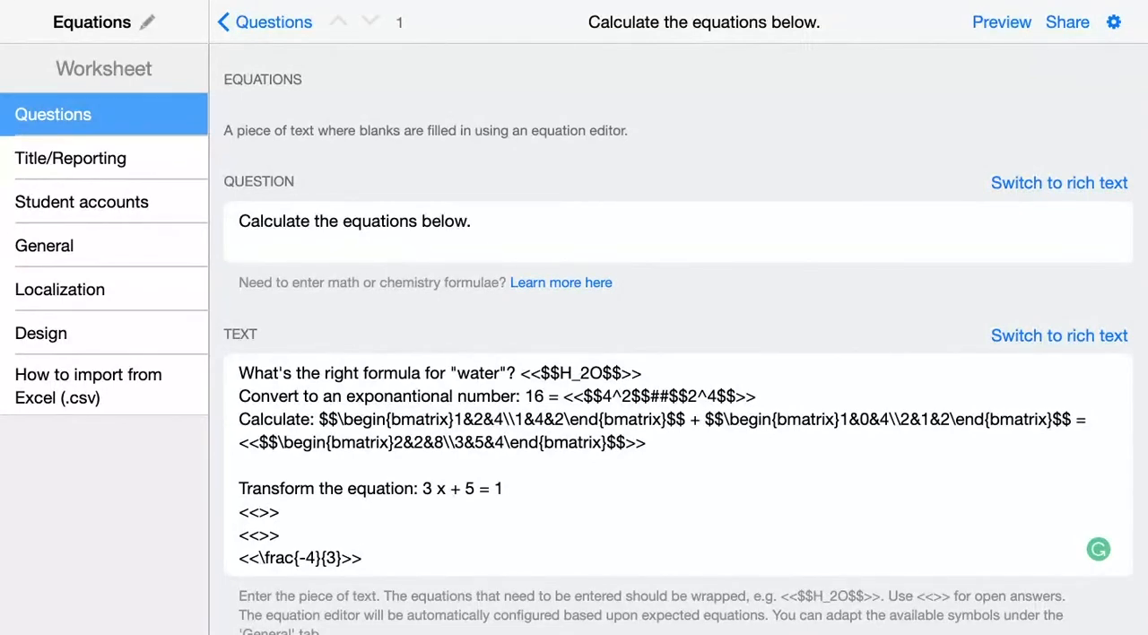
click(342, 558)
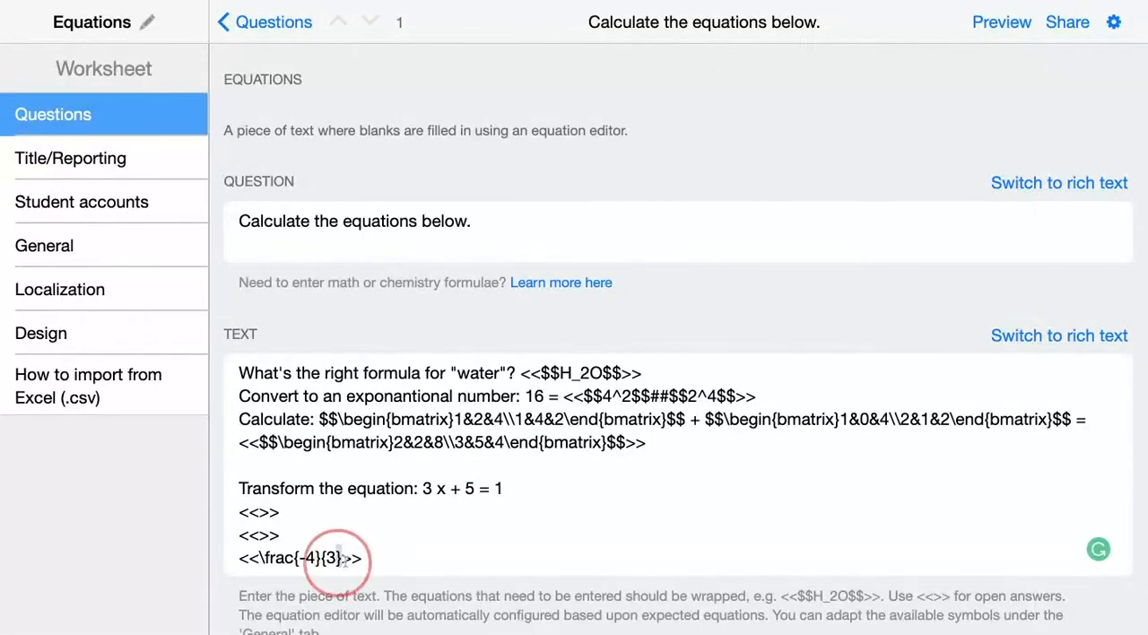
drag(342, 558, 258, 560)
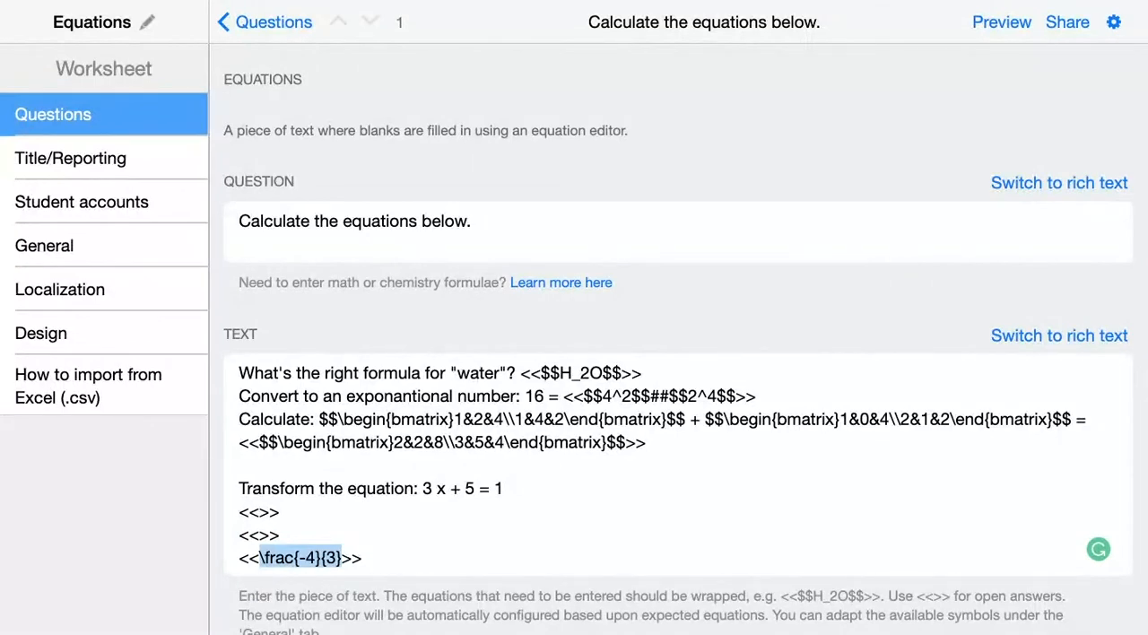
click(361, 557)
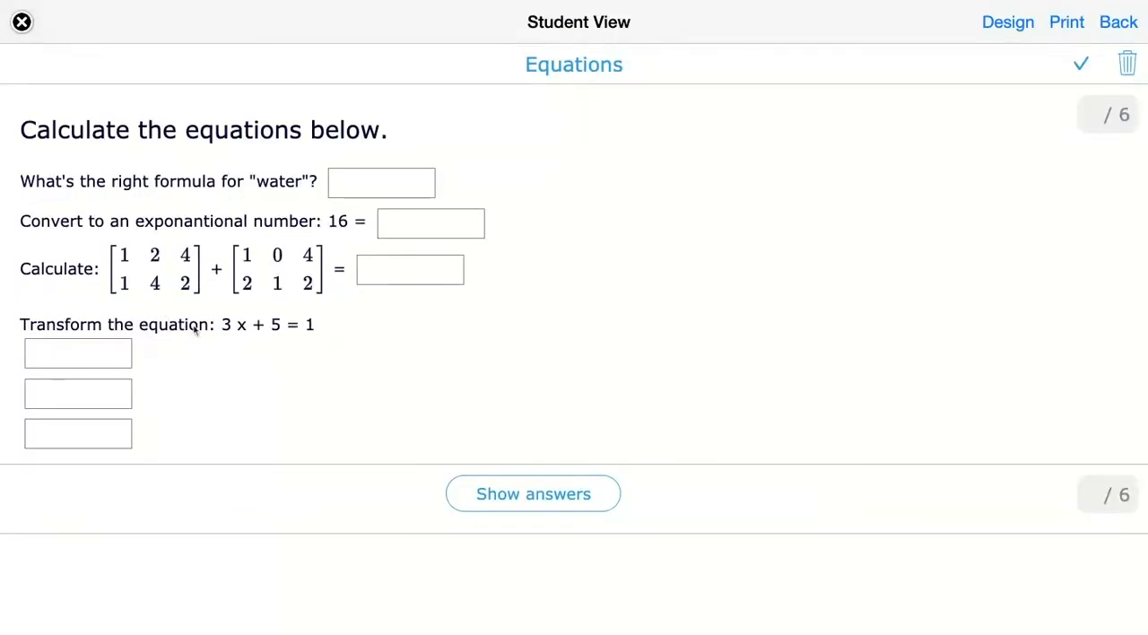
- In the student preview, activate each of the three blanks under the transform equation to inspect their equation editor
click(84, 350)
click(85, 391)
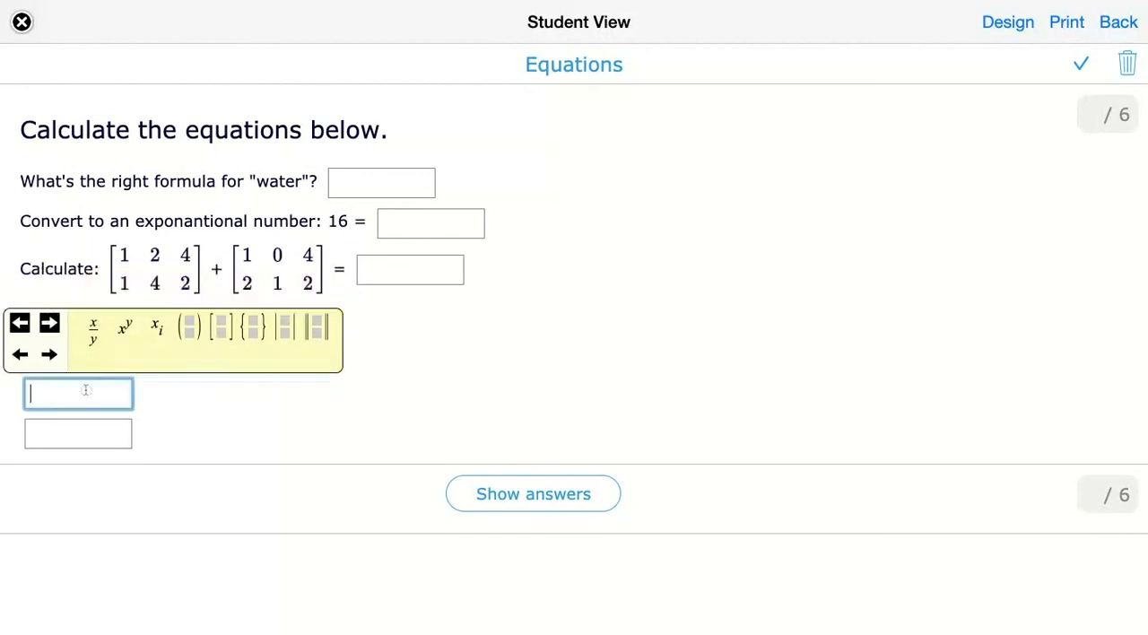
click(88, 428)
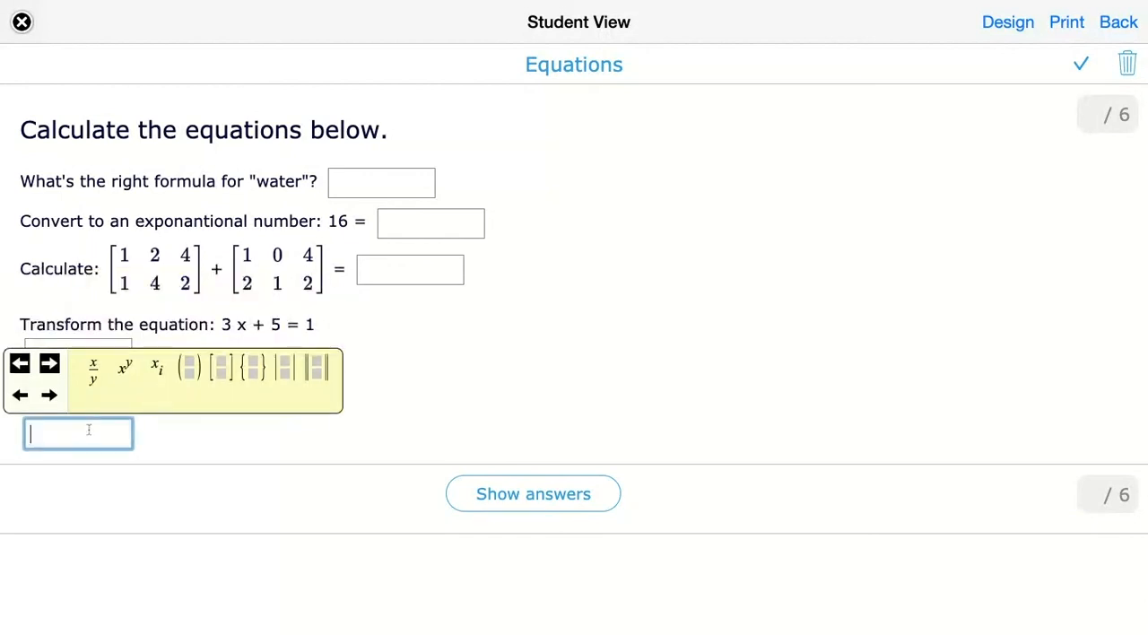
click(108, 343)
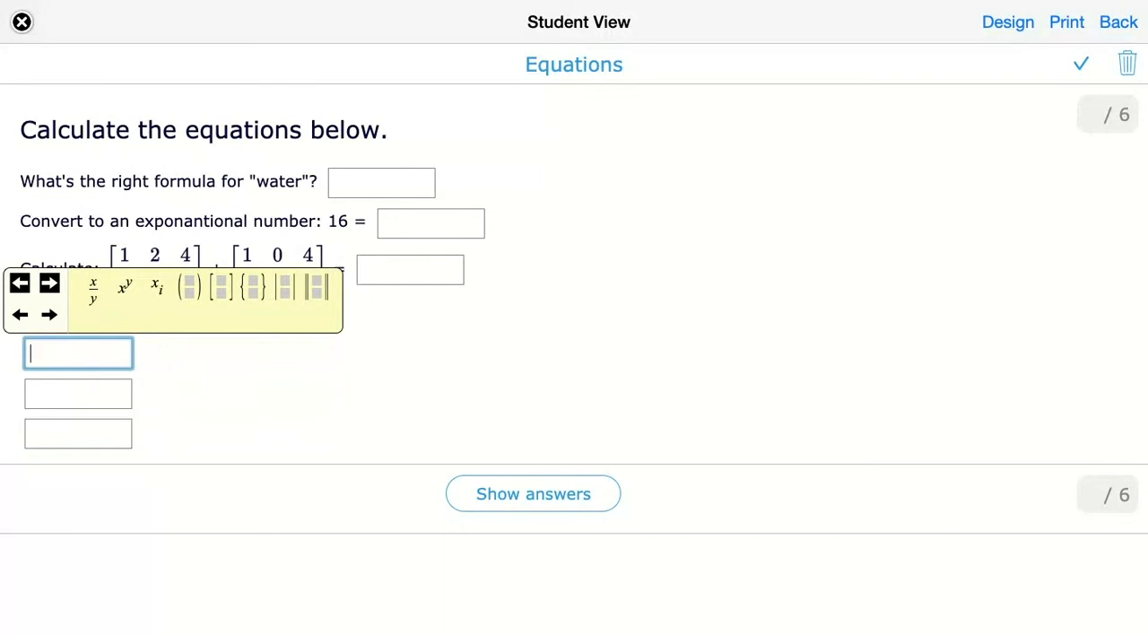
- Enter the fraction −4/3 in the third blank of the transform equation and show the answers
click(87, 436)
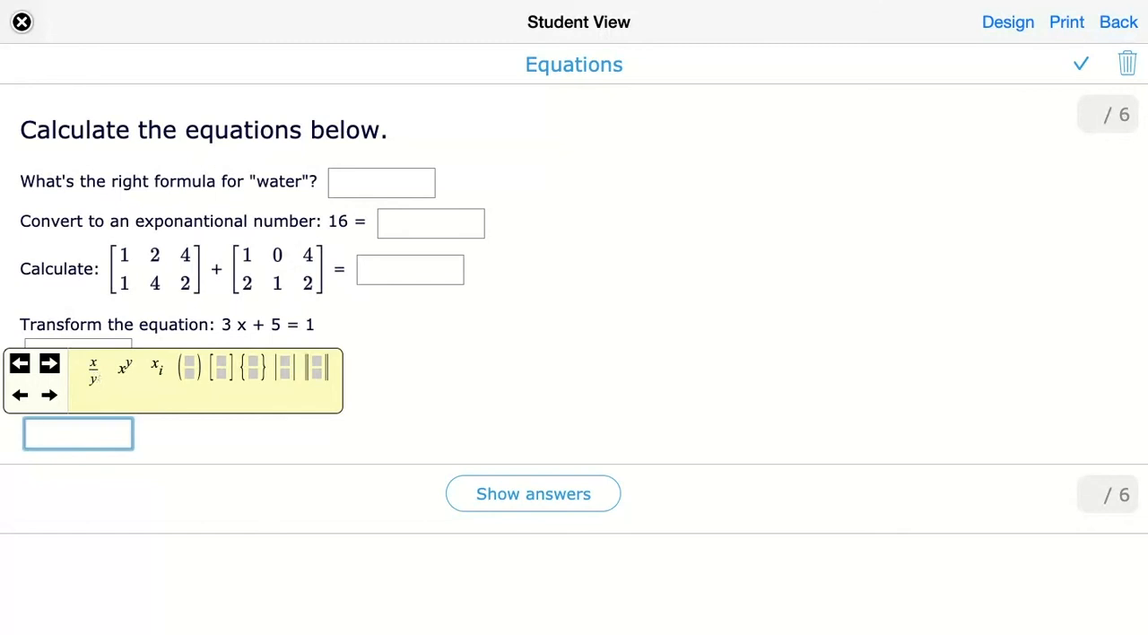
click(95, 385)
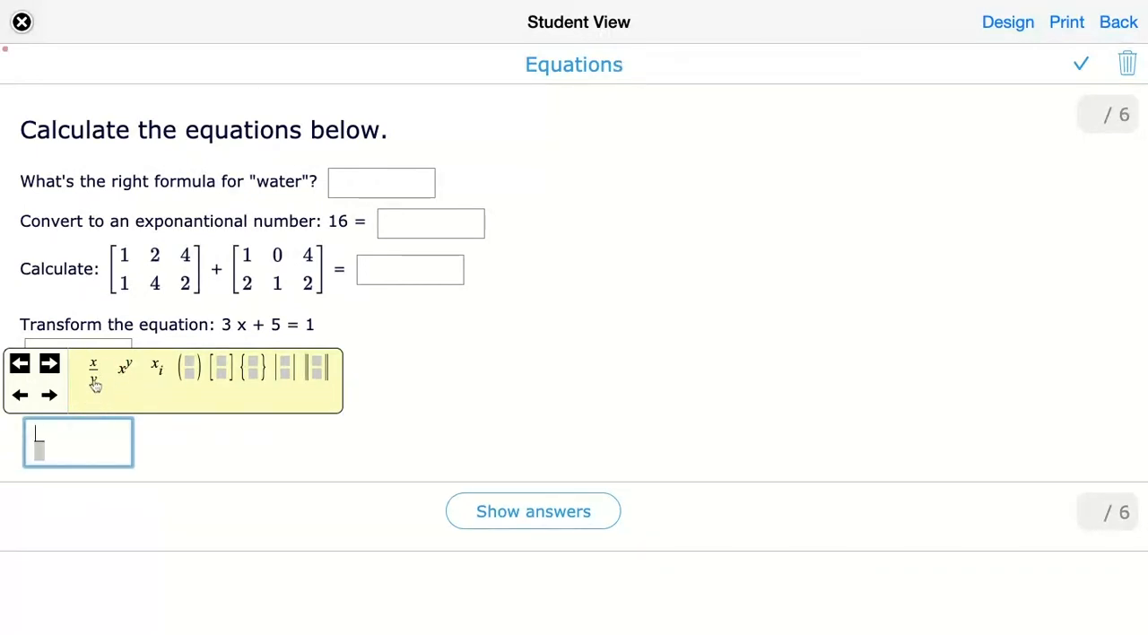
text(-4)
click(49, 396)
text(3)
click(229, 453)
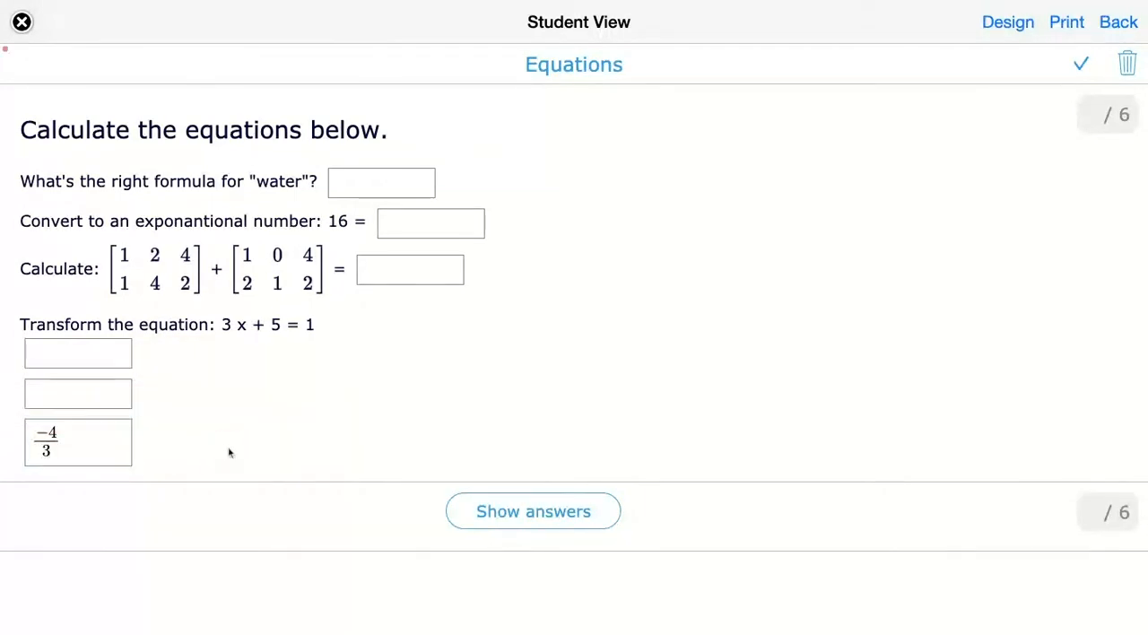
click(525, 520)
click(520, 381)
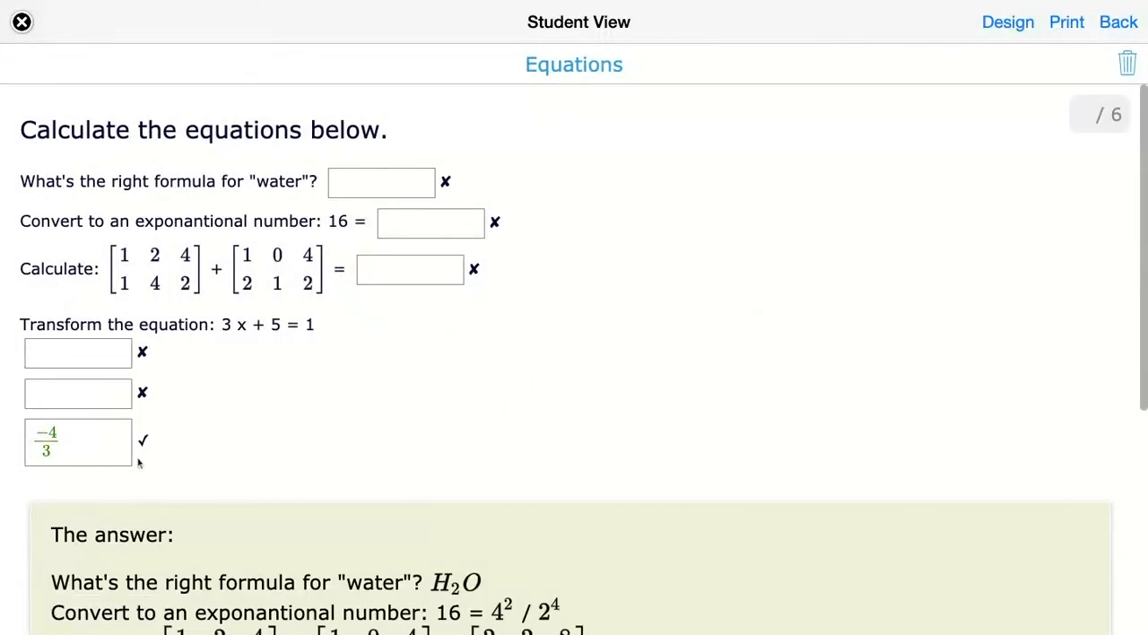
- Return to the question editor, look over the question options down to Scoring options, and highlight the water formula's answer
scroll(139, 463, down, 3)
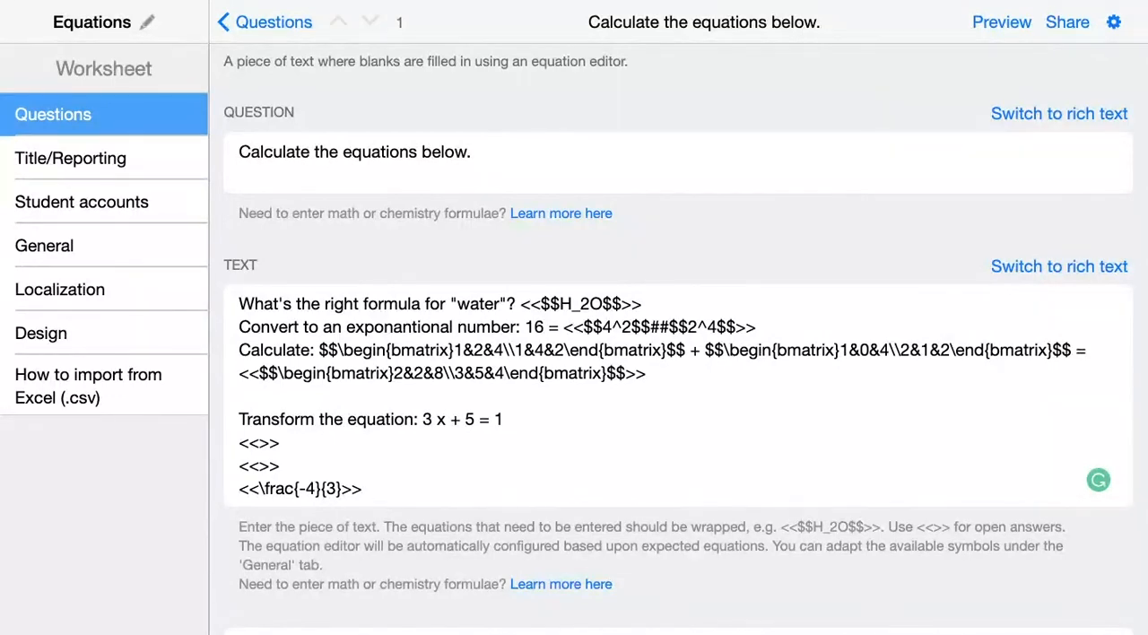
scroll(515, 504, down, 5)
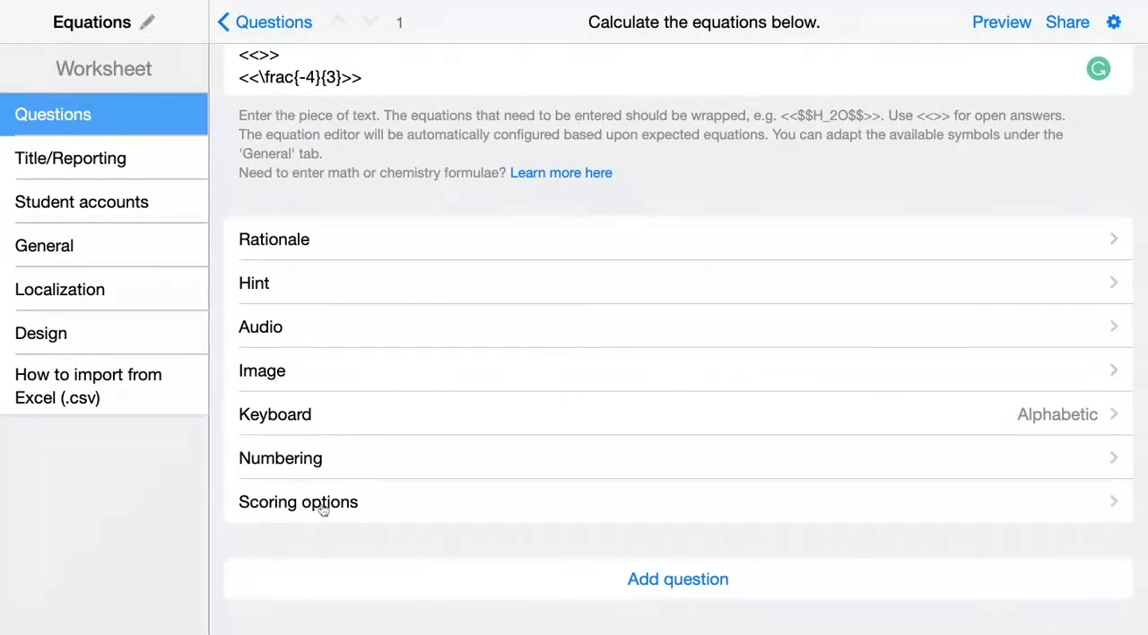
scroll(334, 509, up, 2)
scroll(336, 511, up, 2)
scroll(336, 511, down, 4)
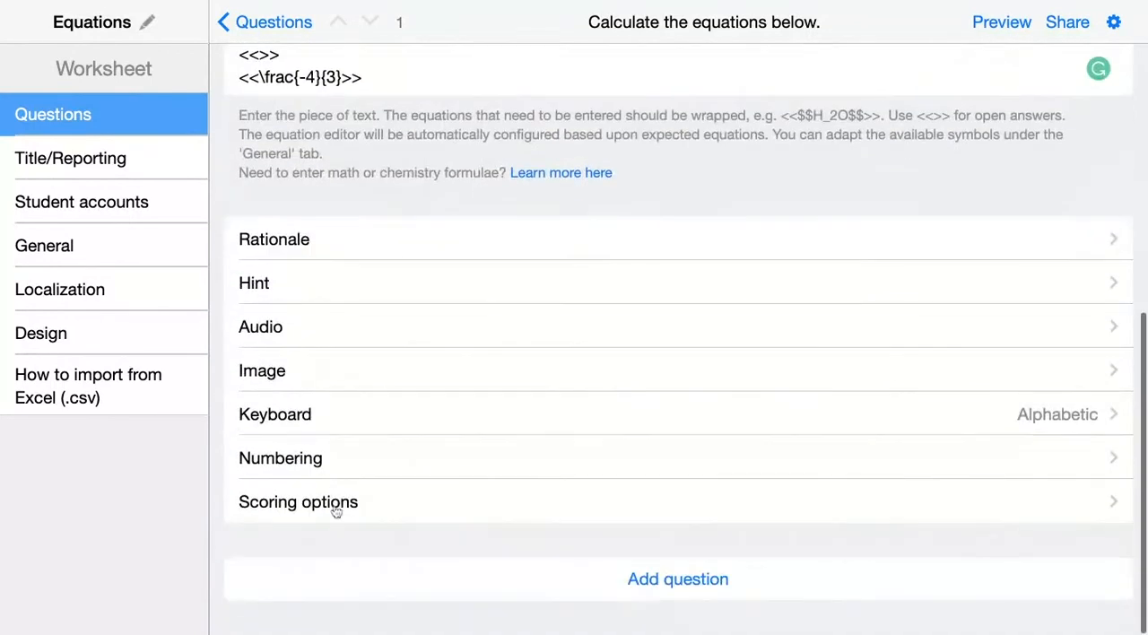
scroll(336, 511, up, 3)
click(645, 172)
drag(646, 172, 522, 172)
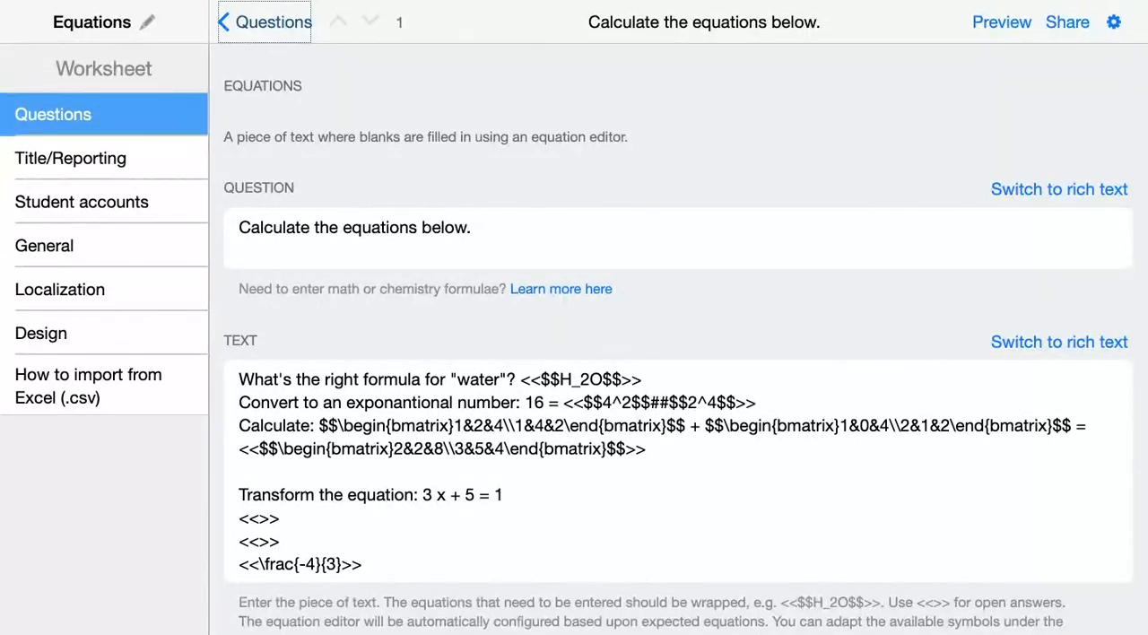
- Open the equation editor settings in the worksheet's general settings and examine the symbol groups and the display colour legend
click(99, 258)
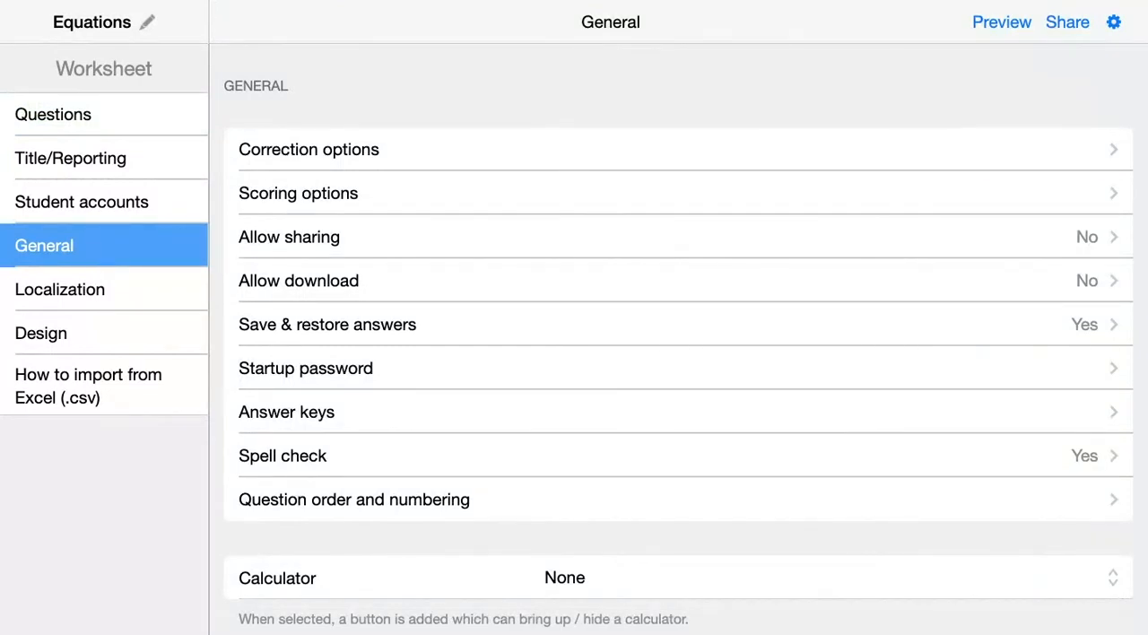
scroll(296, 453, down, 3)
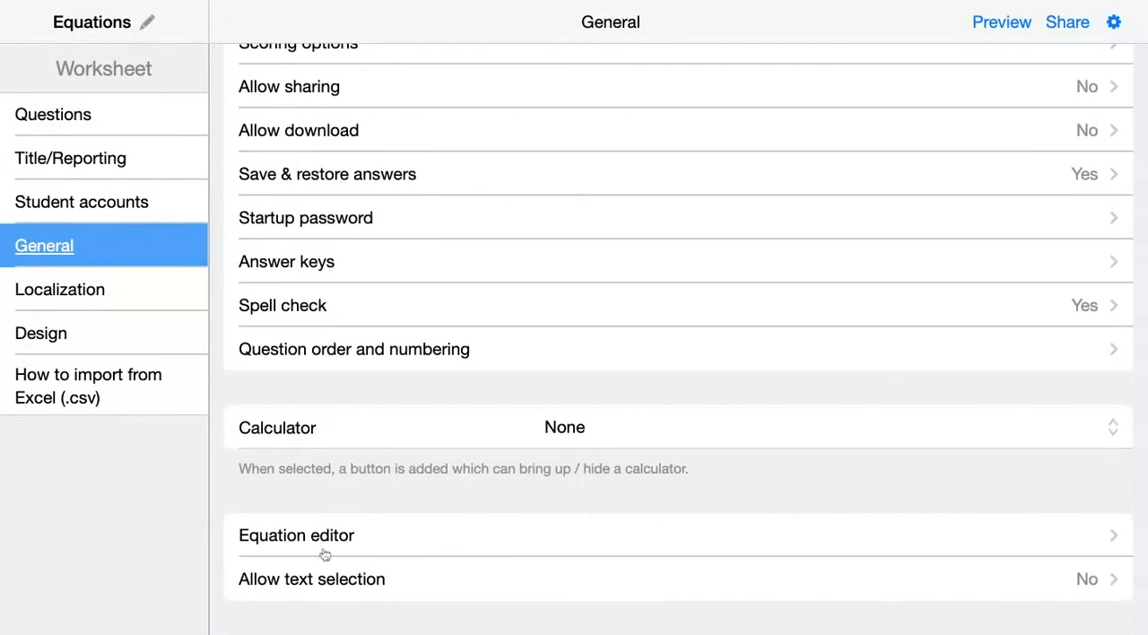
click(393, 542)
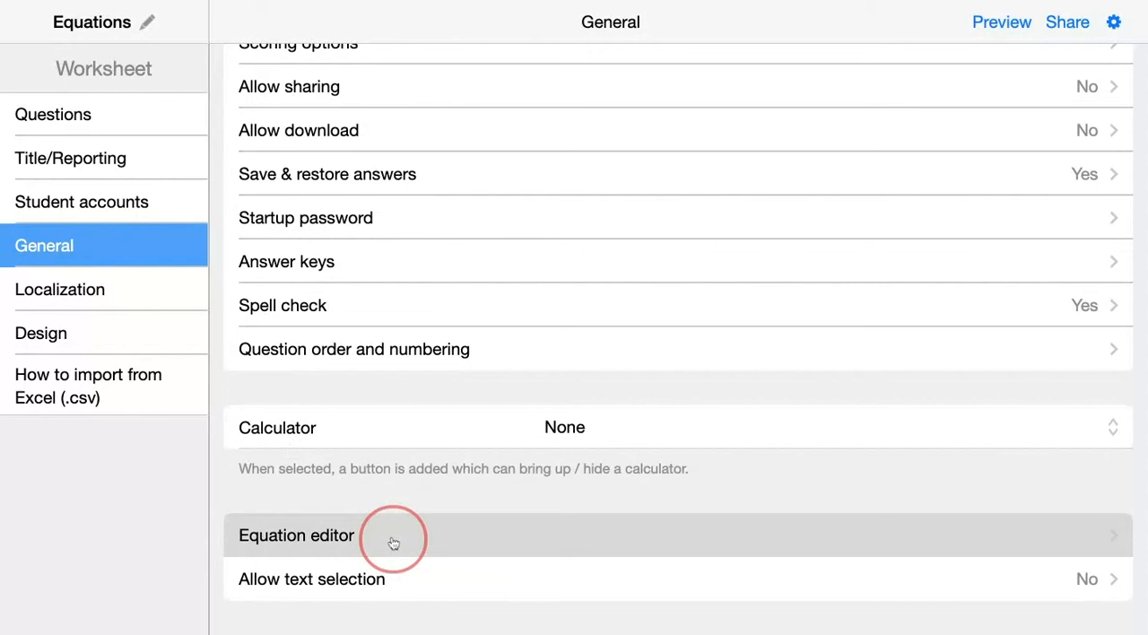
scroll(573, 402, up, 2)
scroll(572, 402, down, 1)
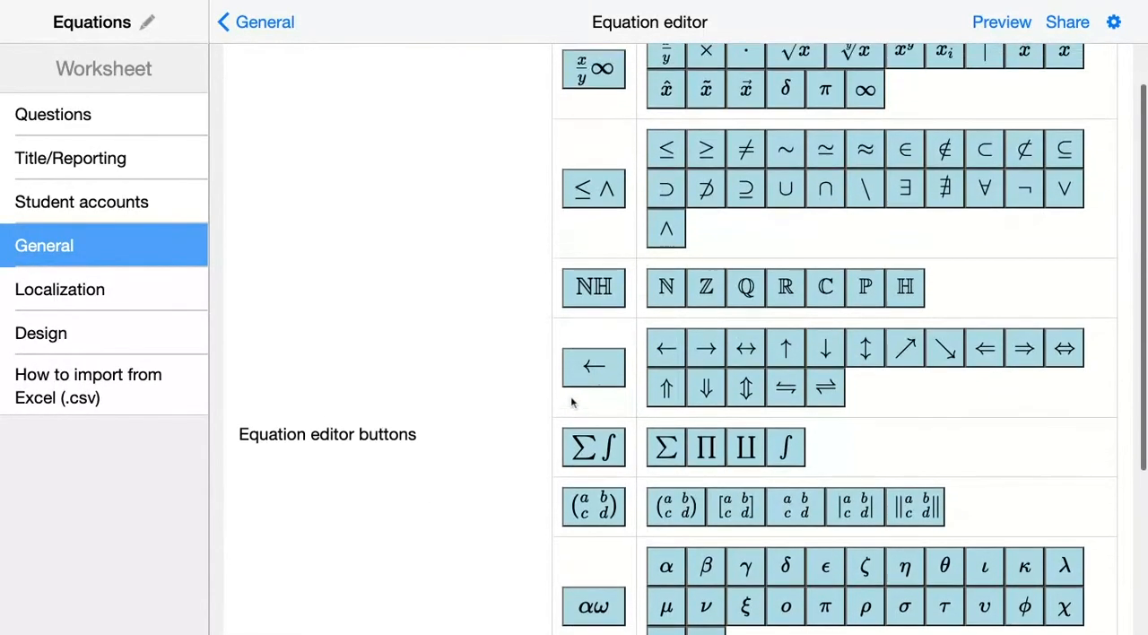
scroll(572, 402, up, 1)
scroll(623, 446, down, 6)
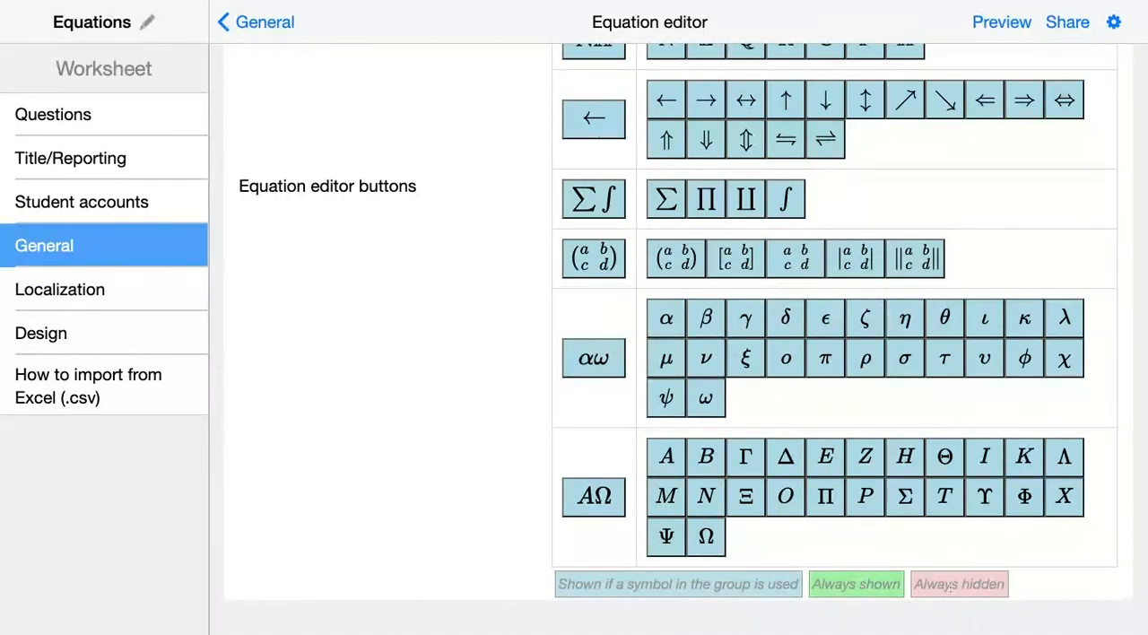
scroll(864, 558, up, 5)
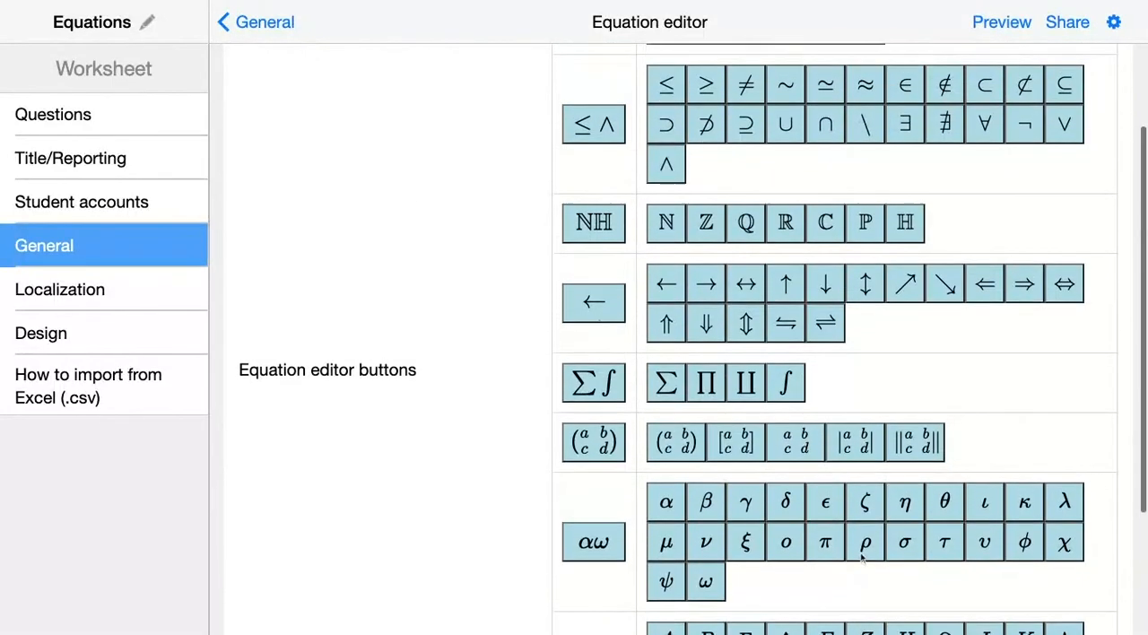
- Switch the fraction, ×, ·, square root, nth root, exponent, subscript and ≠ equation editor buttons to green
scroll(864, 558, up, 3)
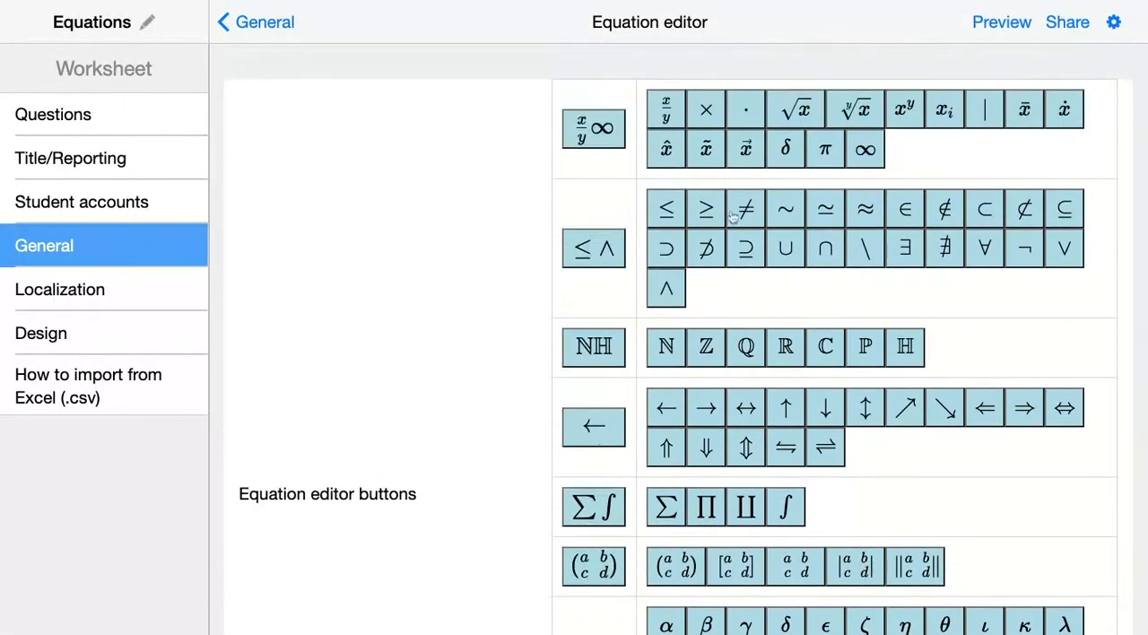
click(669, 118)
click(706, 110)
click(745, 109)
click(796, 109)
click(855, 111)
click(904, 111)
click(948, 116)
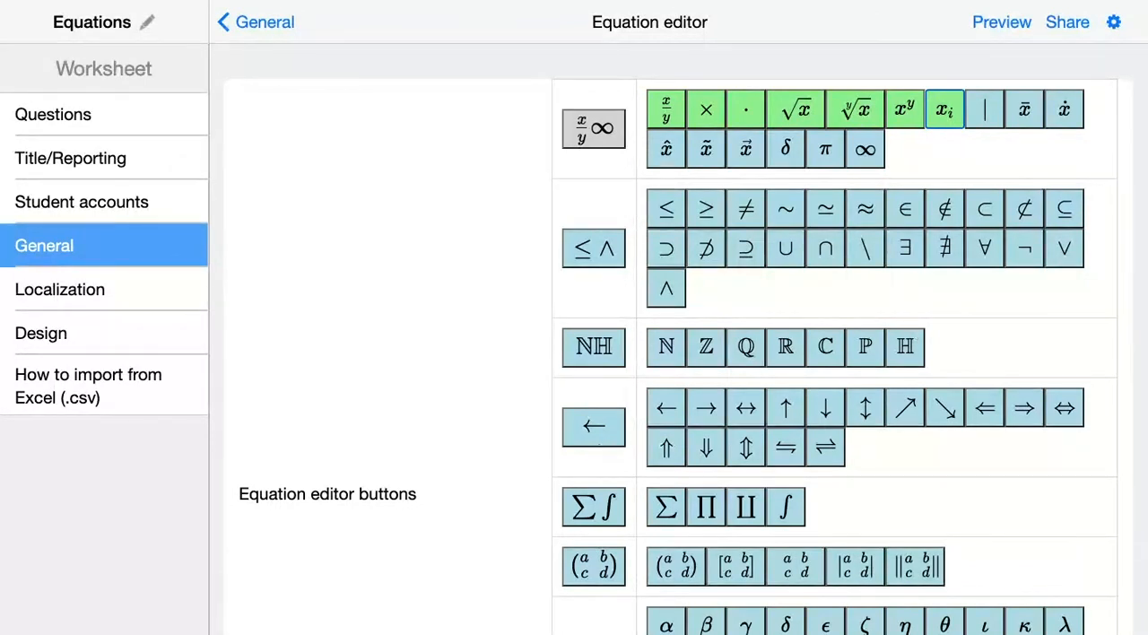
click(748, 209)
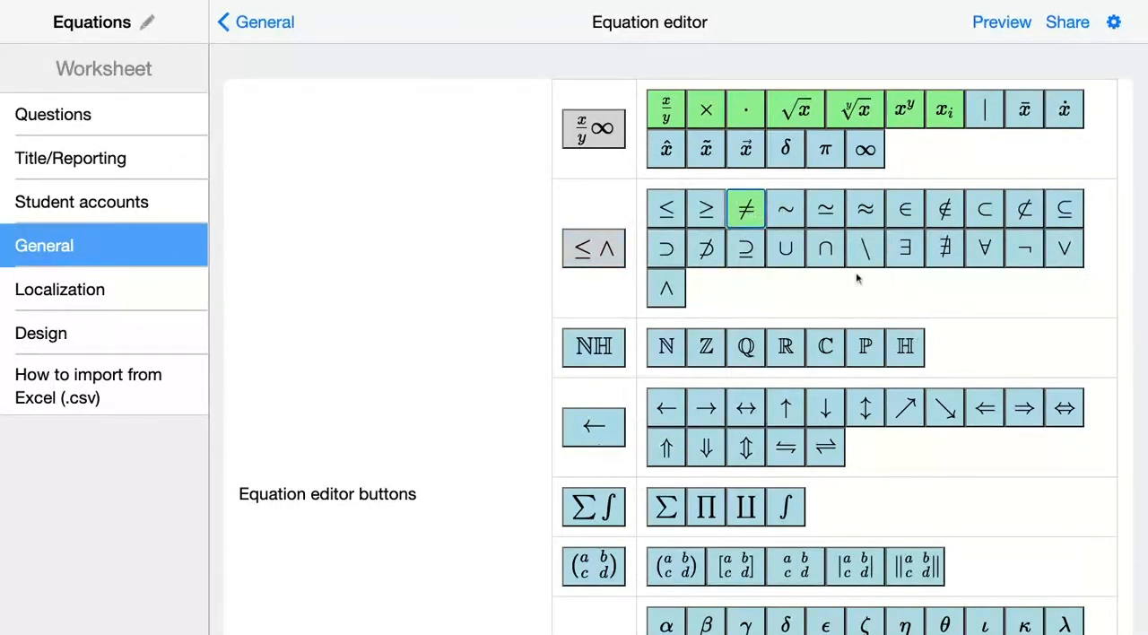
scroll(856, 411, down, 5)
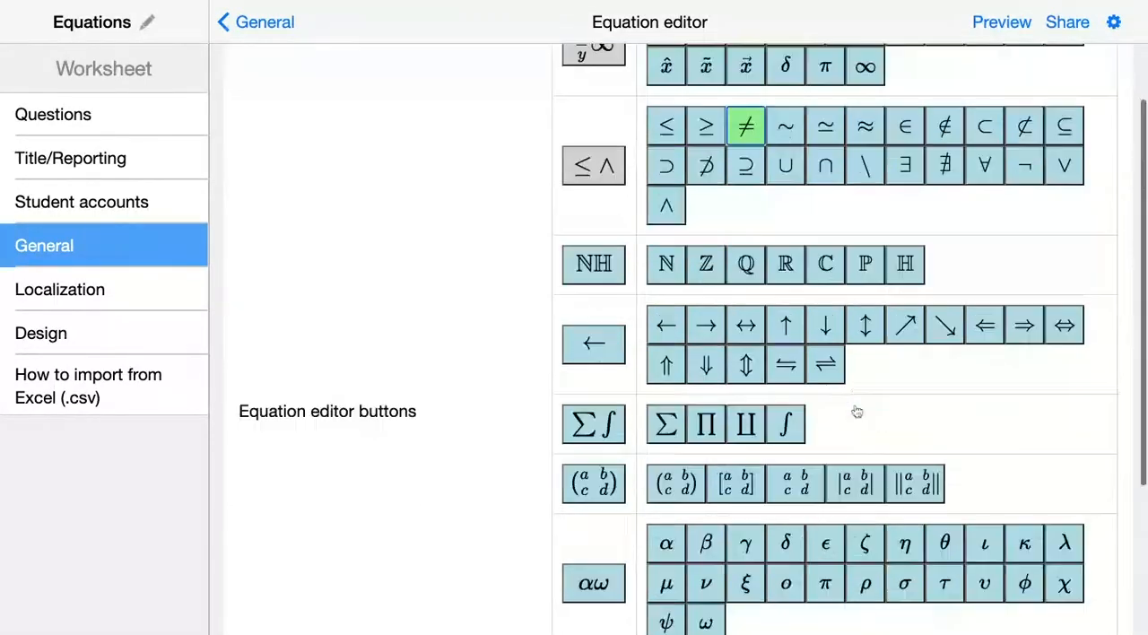
- Reopen the "Calculate the equations below." question and launch its student preview
click(101, 125)
click(504, 131)
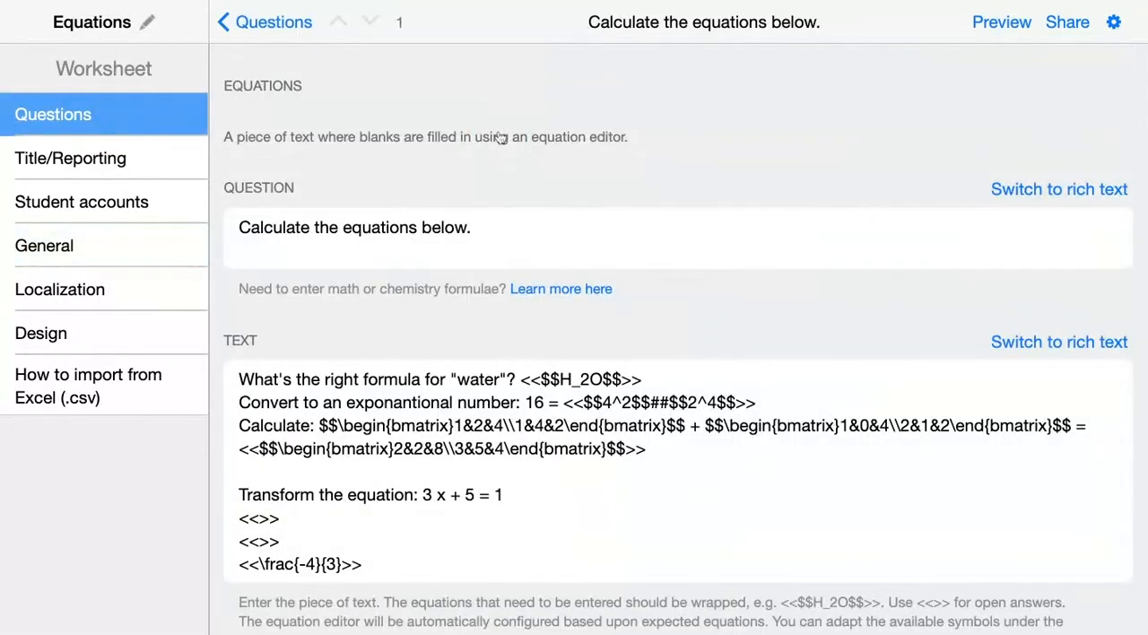
click(1005, 25)
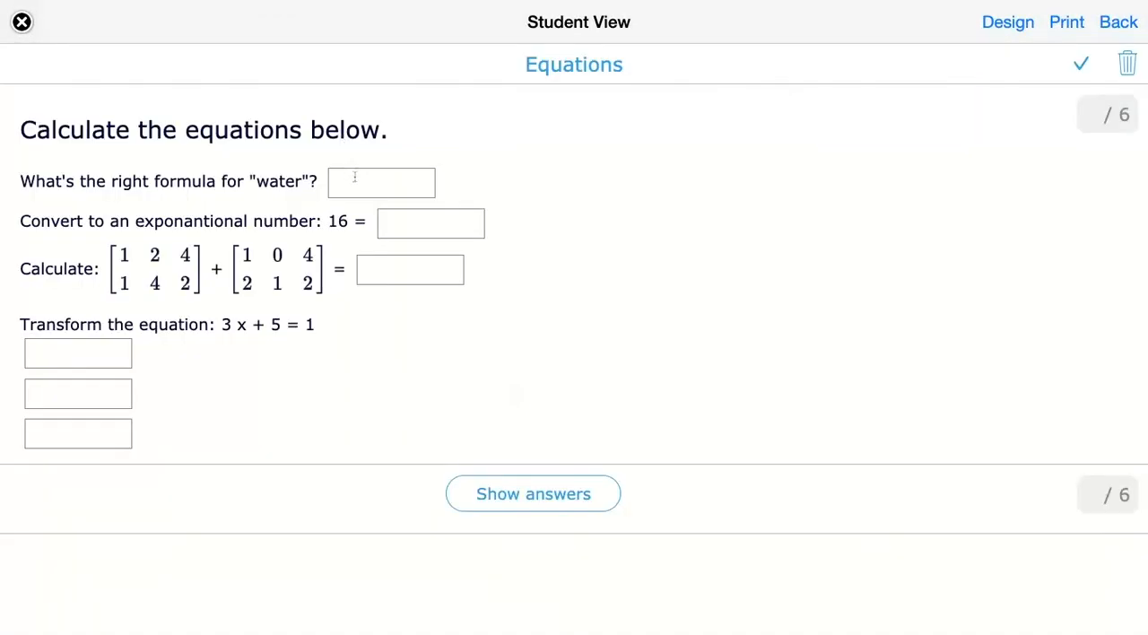
- Activate the water formula blank to inspect the symbols offered in its equation editor, then deactivate it
click(354, 179)
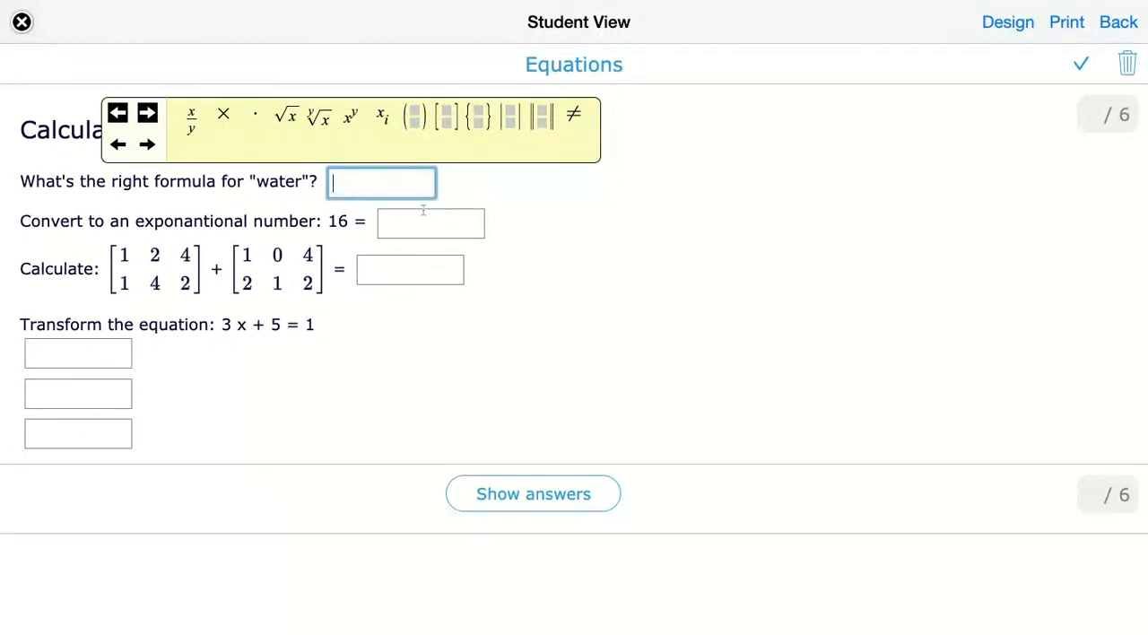
click(370, 309)
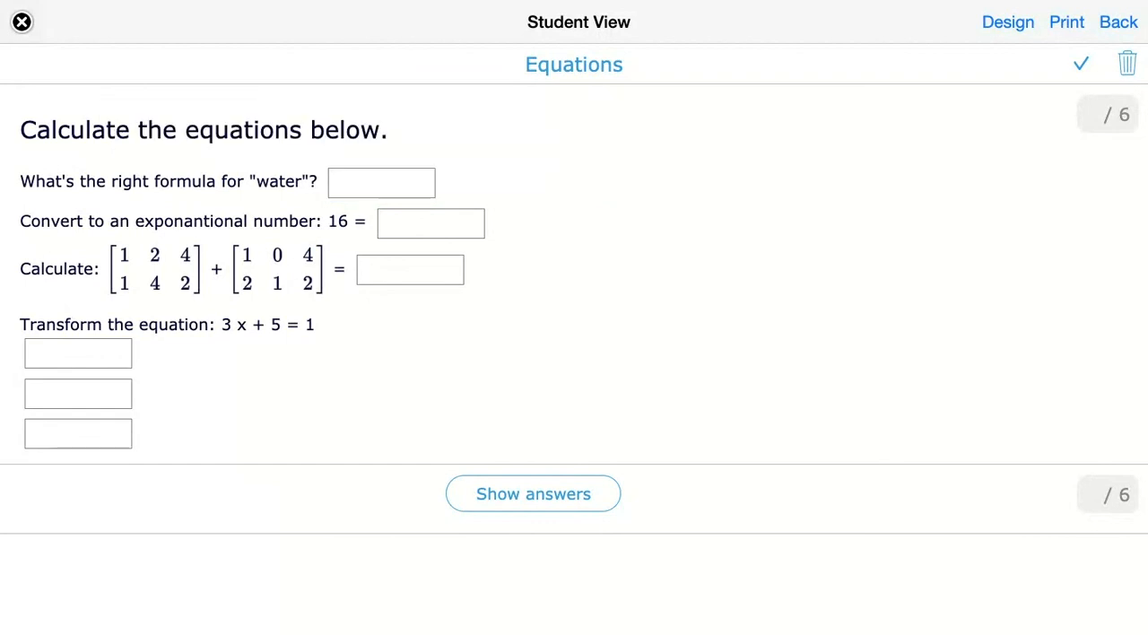
click(390, 190)
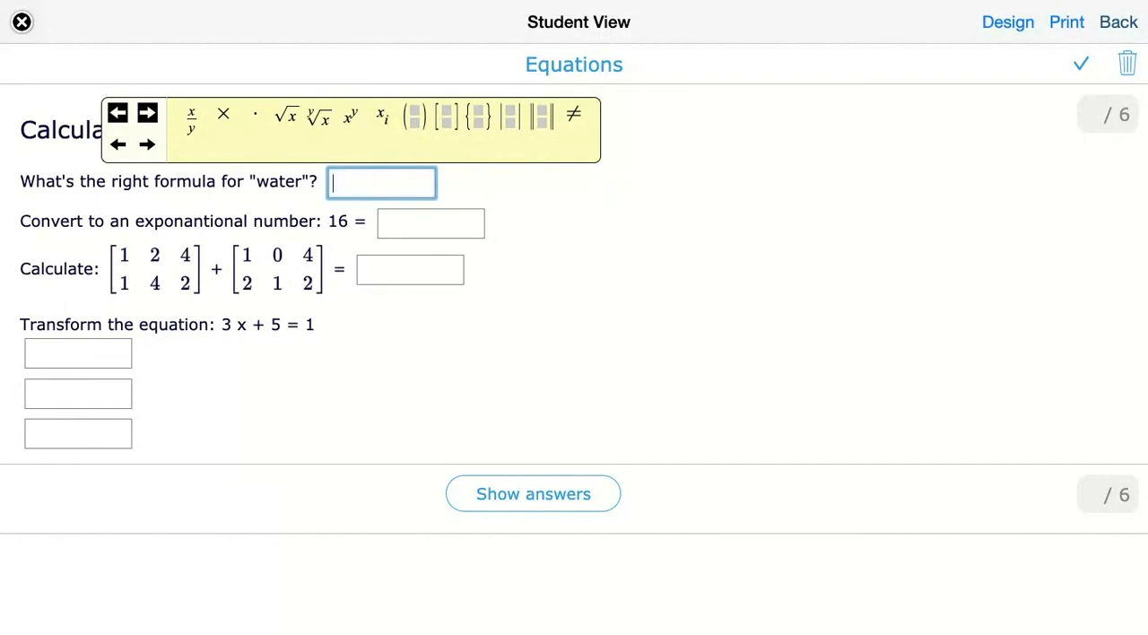
click(868, 181)
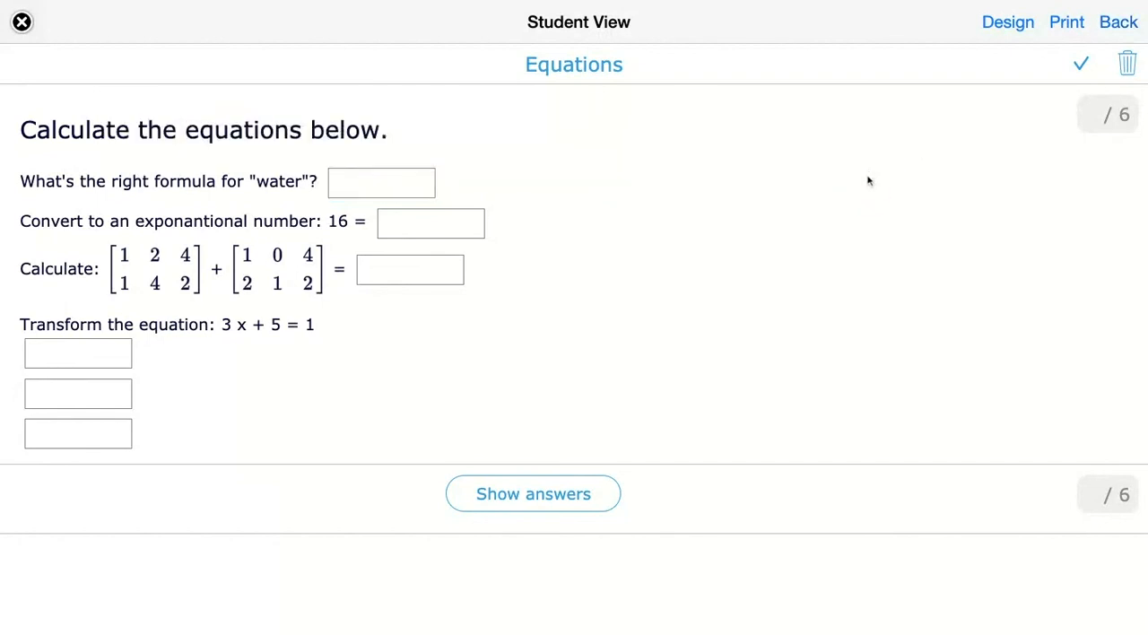